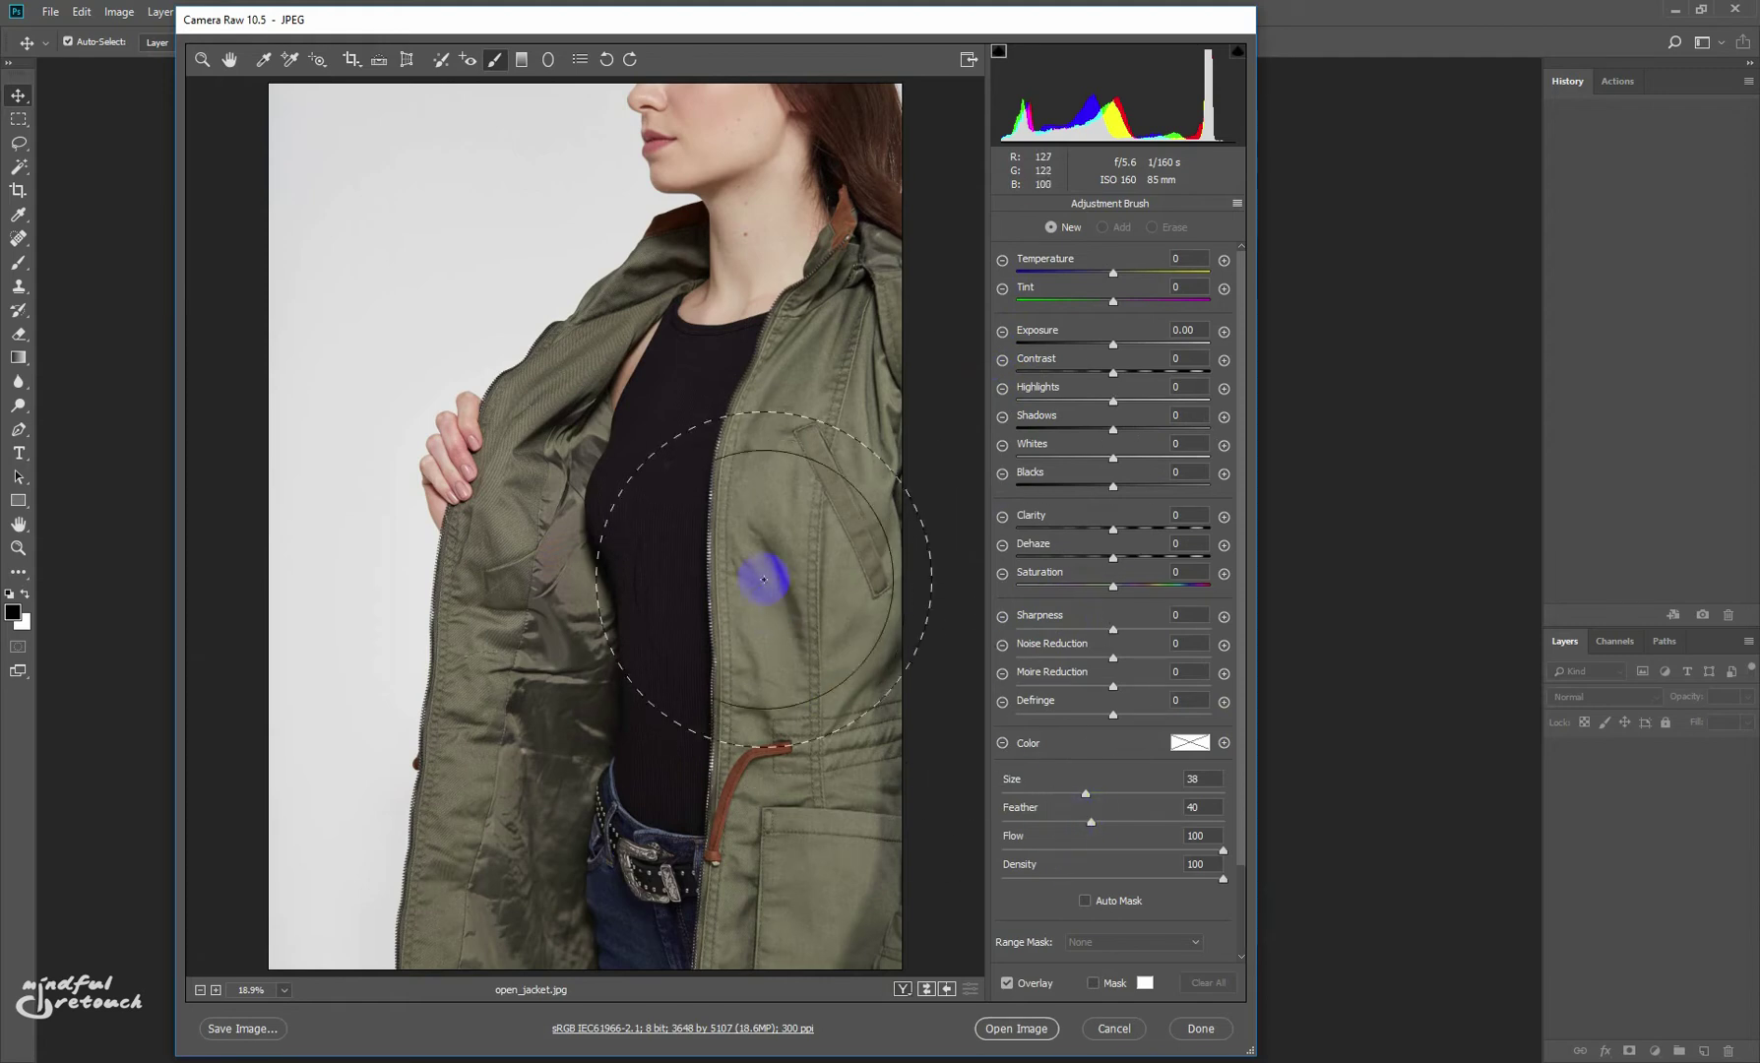
# - Set the adjustment brush to size 18 and feather 60
pyautogui.press('[')
pyautogui.press('[')
pyautogui.press('[')
pyautogui.press('[')
pyautogui.press('[')
pyautogui.press('[')
pyautogui.press('[')
pyautogui.press('[')
pyautogui.press('[')
pyautogui.press('[')
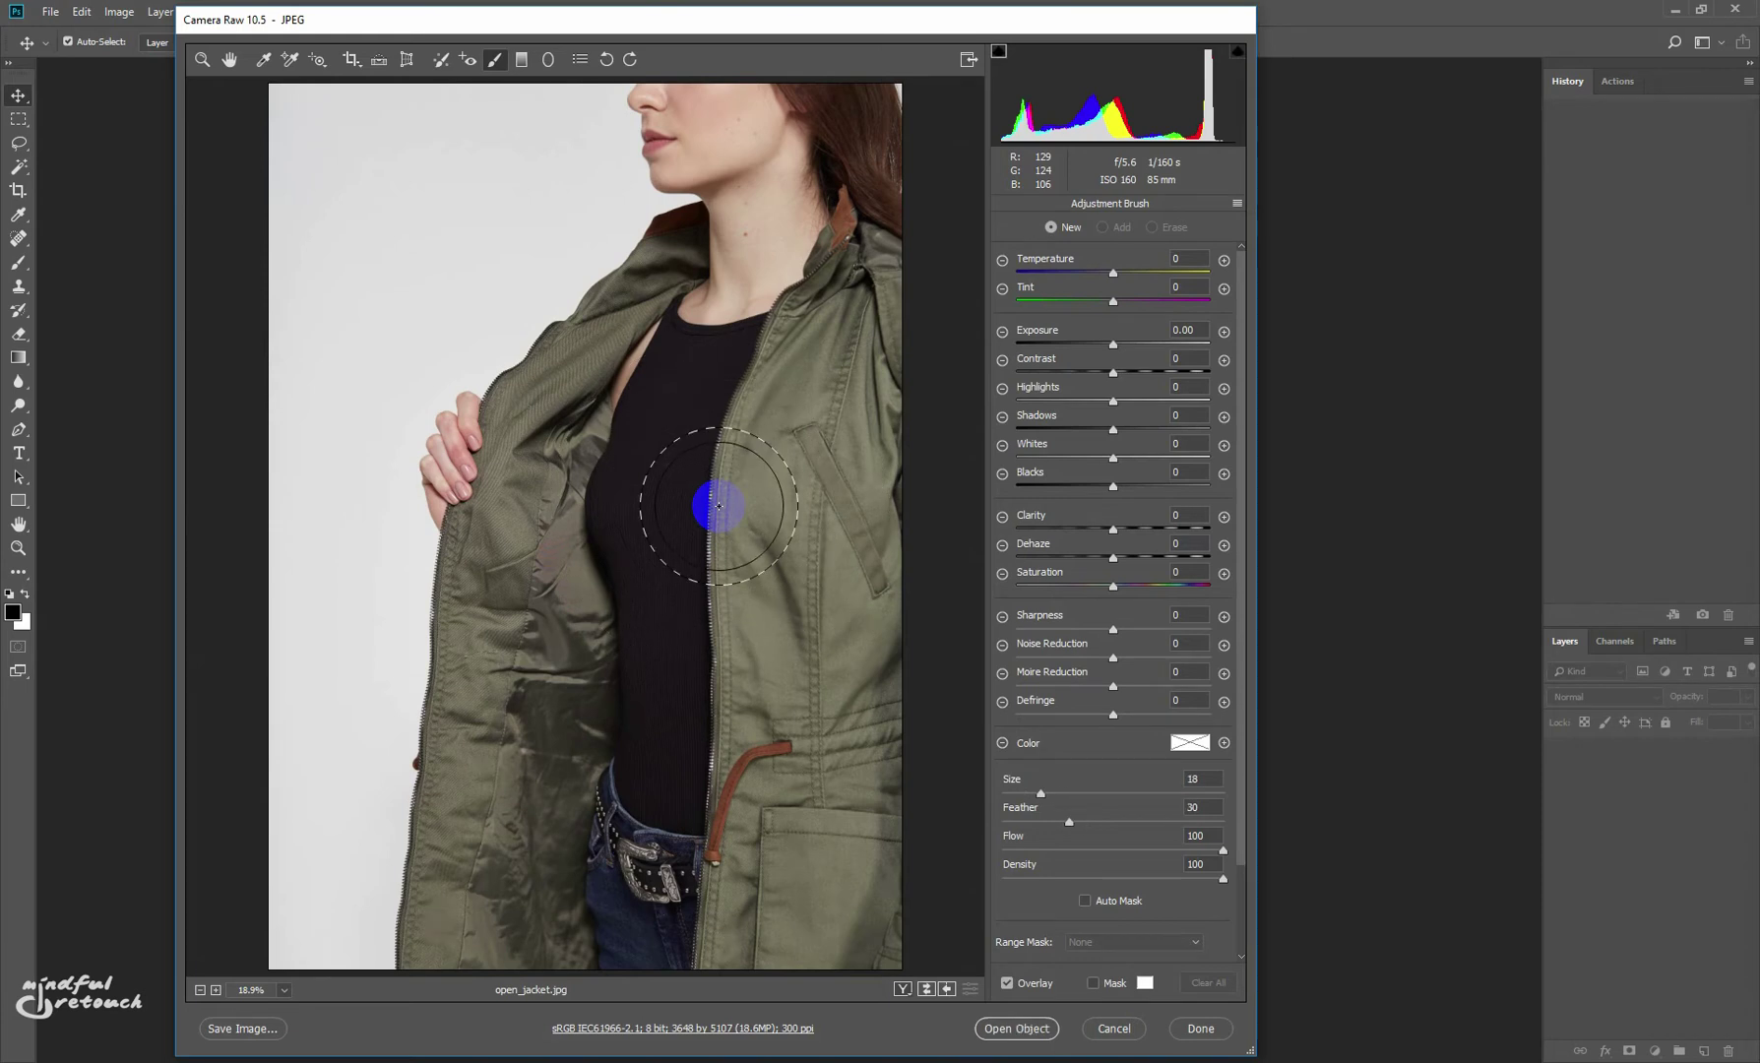
pyautogui.hotkey('shift', '[')
pyautogui.hotkey('shift', '[')
pyautogui.hotkey('shift', ']')
pyautogui.hotkey('shift', ']')
pyautogui.hotkey('shift', ']')
pyautogui.hotkey('shift', ']')
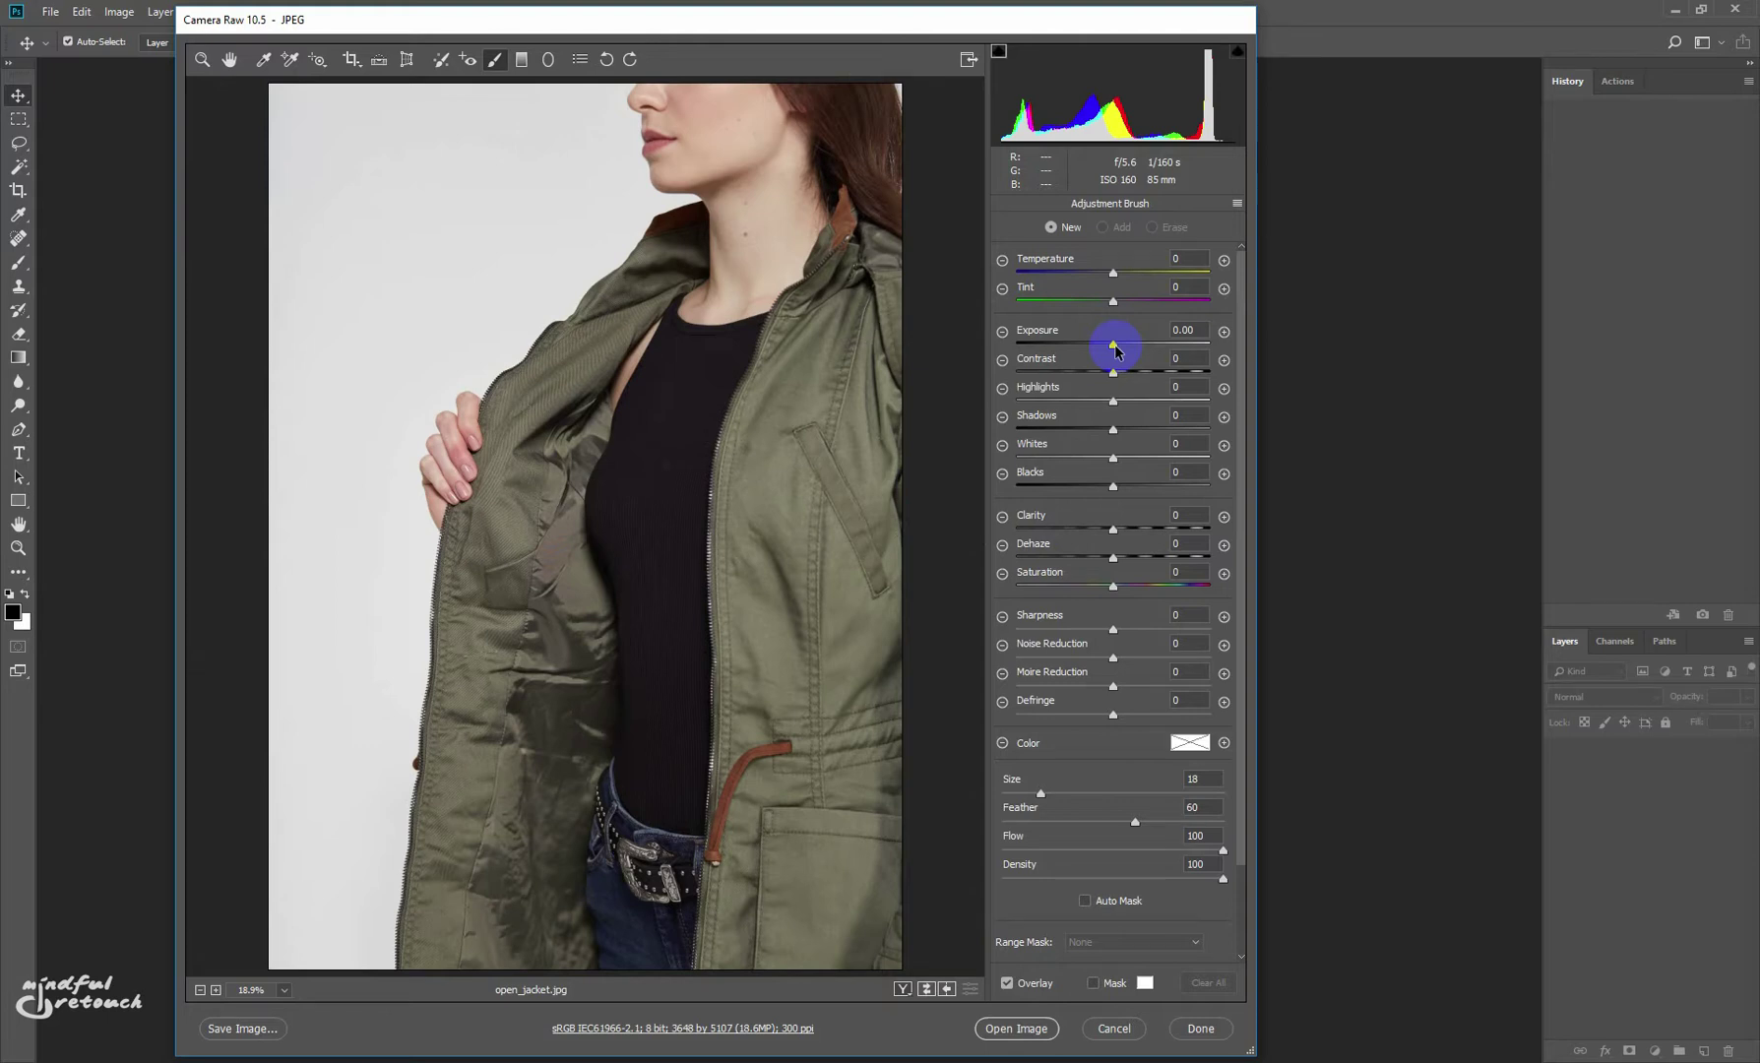
# - At Exposure -1.45 and Saturation -42, paint over the jacket's left edge and upper right shoulder
pyautogui.moveTo(1114, 347); pyautogui.dragTo(1081, 347)
pyautogui.moveTo(1113, 586); pyautogui.dragTo(1071, 594)
pyautogui.moveTo(444, 774)
pyautogui.mouseDown()
pyautogui.moveTo(446, 578)
pyautogui.moveTo(499, 460)
pyautogui.moveTo(647, 303)
pyautogui.moveTo(617, 578)
pyautogui.moveTo(523, 860)
pyautogui.moveTo(562, 908)
pyautogui.mouseUp()
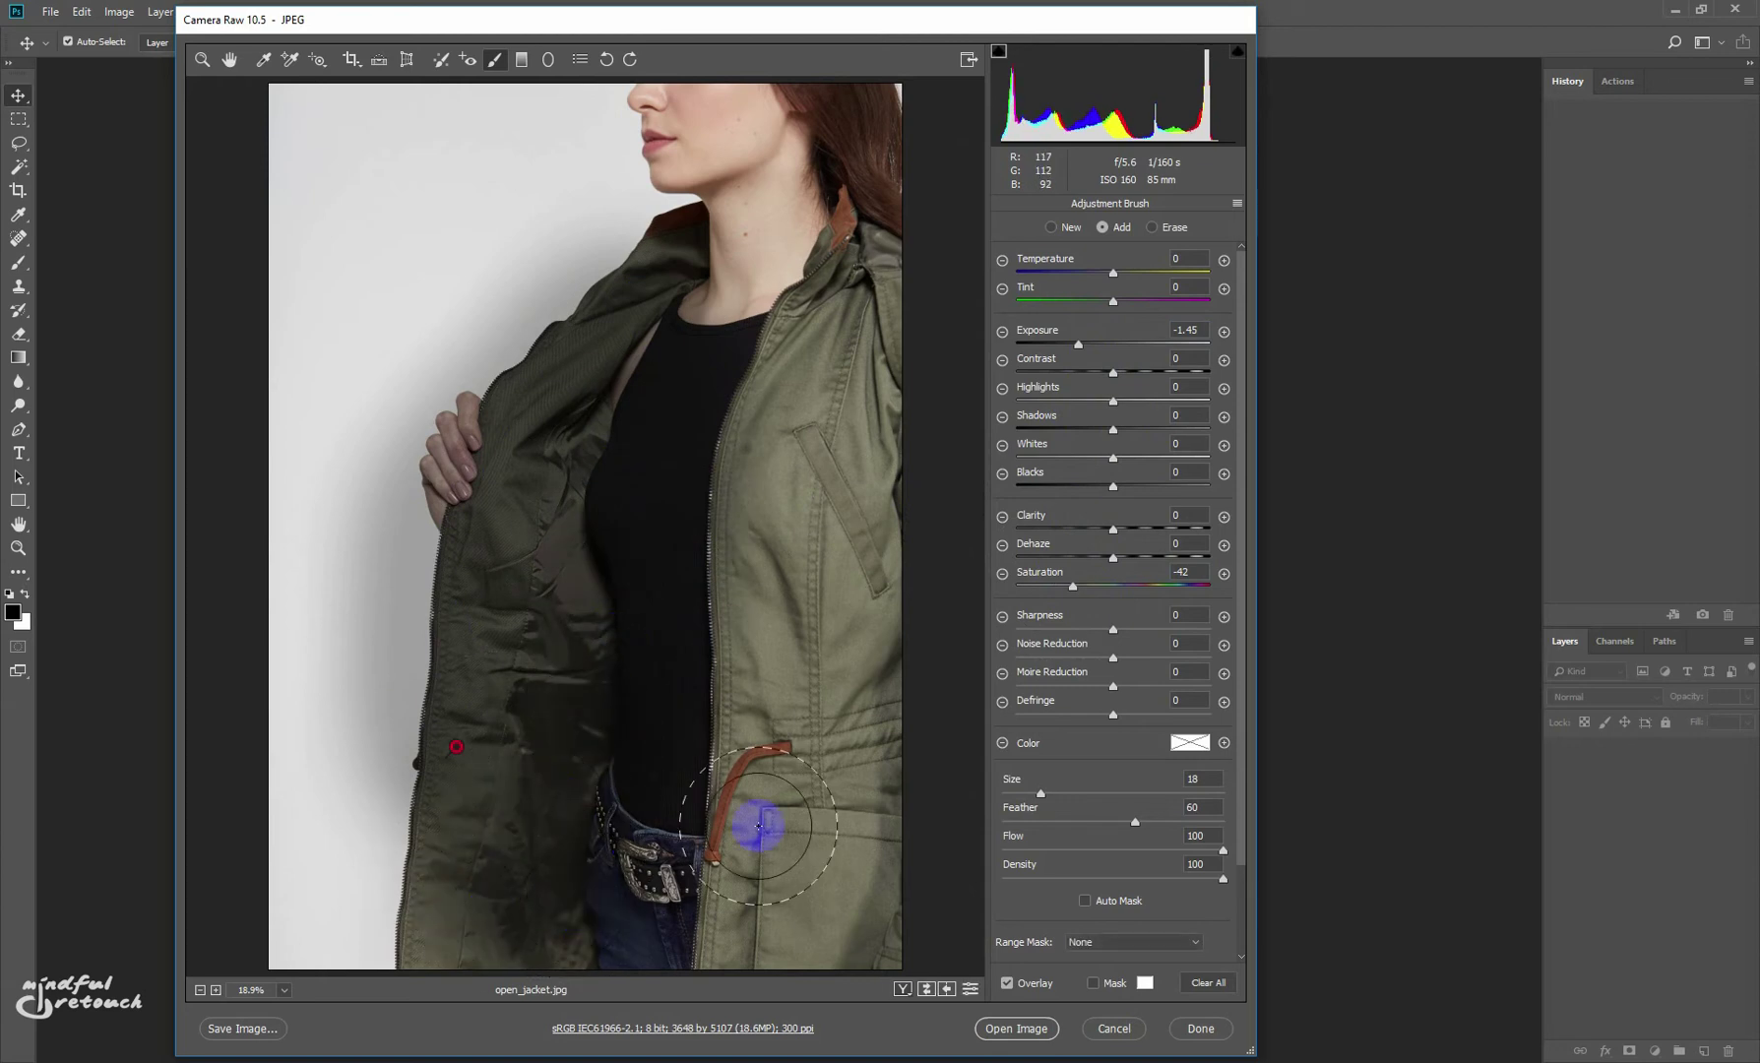
pyautogui.moveTo(817, 130)
pyautogui.mouseDown()
pyautogui.moveTo(820, 433)
pyautogui.moveTo(824, 374)
pyautogui.moveTo(867, 735)
pyautogui.moveTo(839, 784)
pyautogui.moveTo(836, 720)
pyautogui.moveTo(831, 789)
pyautogui.moveTo(825, 677)
pyautogui.mouseUp()
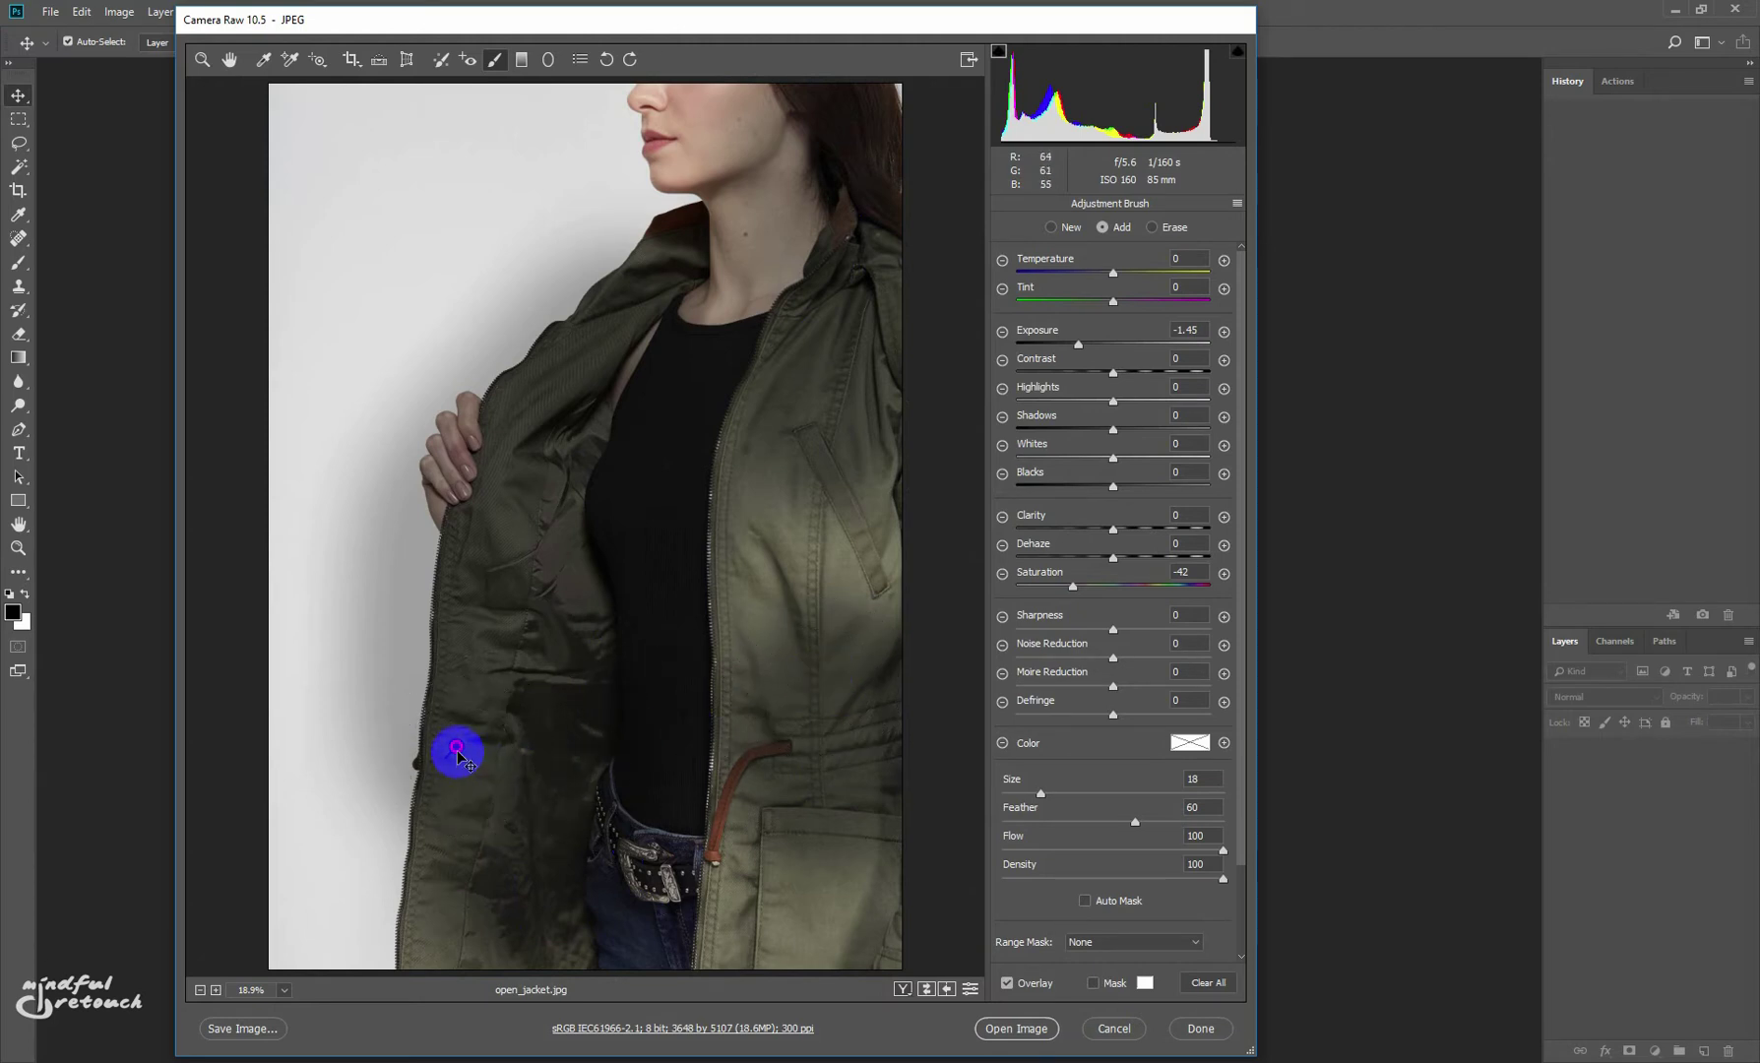
pyautogui.moveTo(459, 756)
pyautogui.mouseDown()
pyautogui.moveTo(507, 678)
pyautogui.moveTo(353, 665)
pyautogui.moveTo(289, 696)
pyautogui.moveTo(468, 760)
pyautogui.moveTo(326, 754)
pyautogui.moveTo(439, 759)
pyautogui.moveTo(371, 759)
pyautogui.mouseUp()
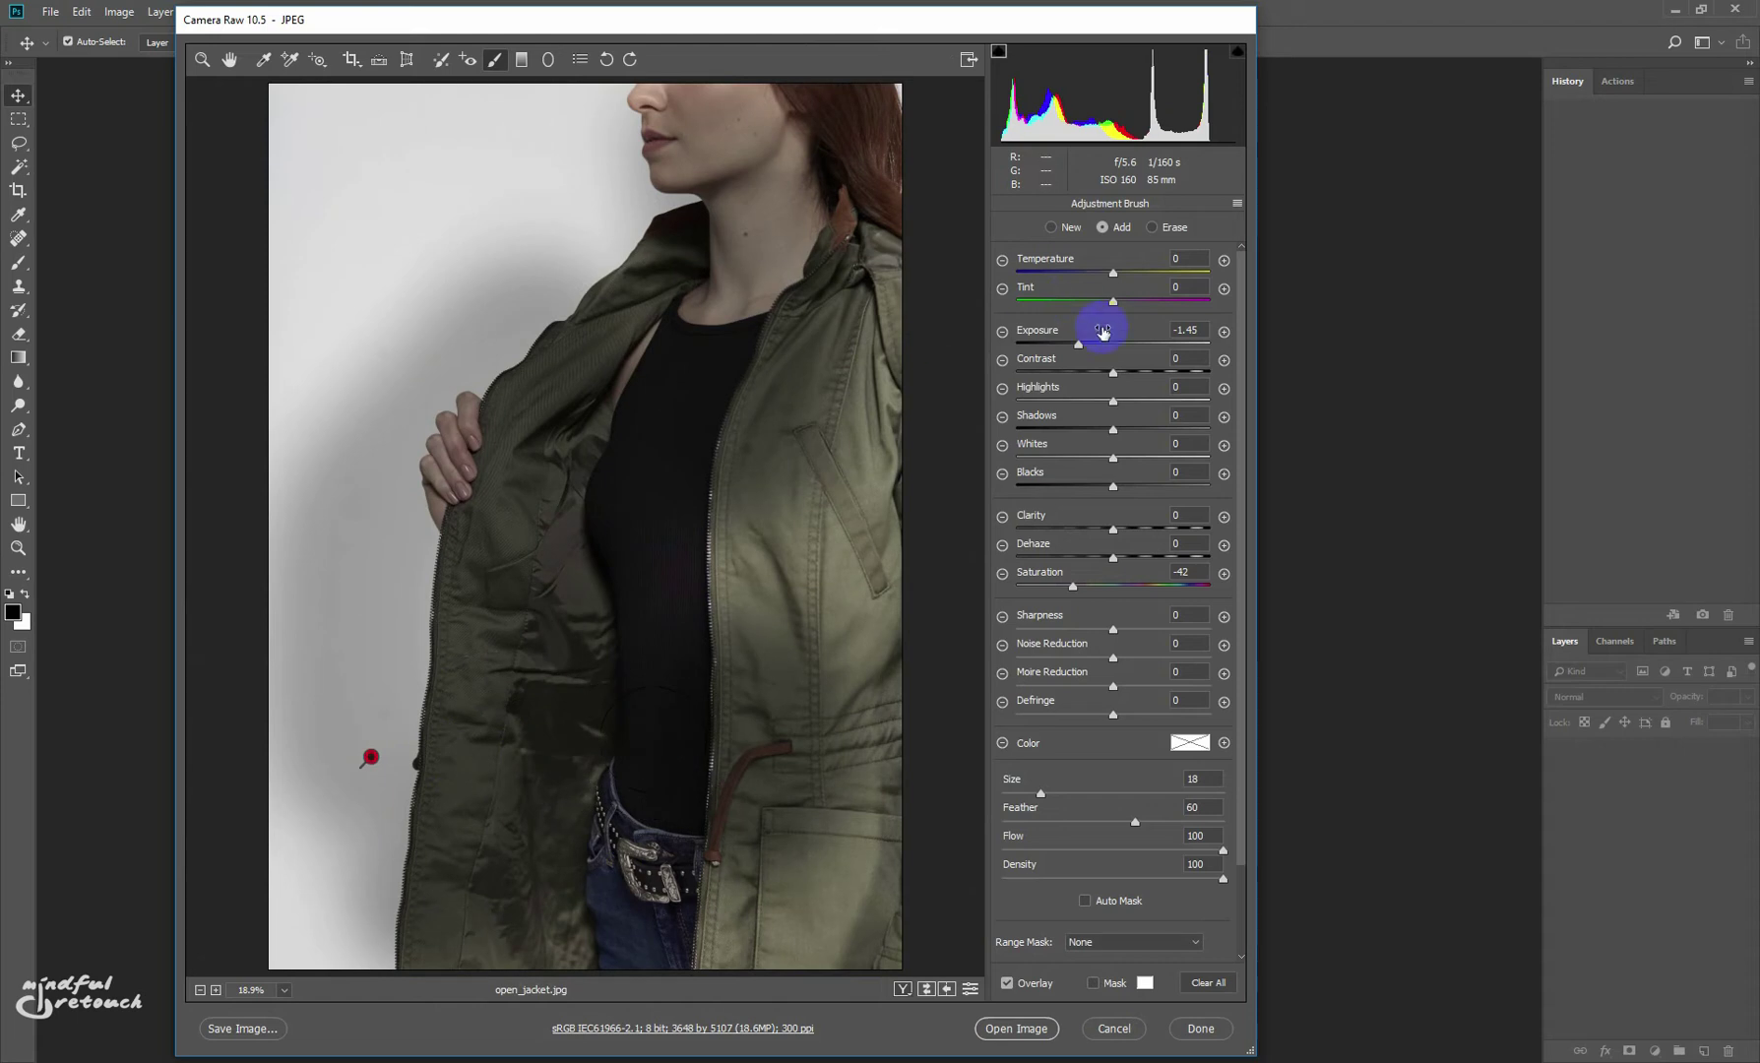
# - Ease the jacket darkening to Exposure -1.05; try a separate shoulder stroke, then undo it
pyautogui.click(1102, 345)
pyautogui.moveTo(1103, 348); pyautogui.dragTo(1087, 349)
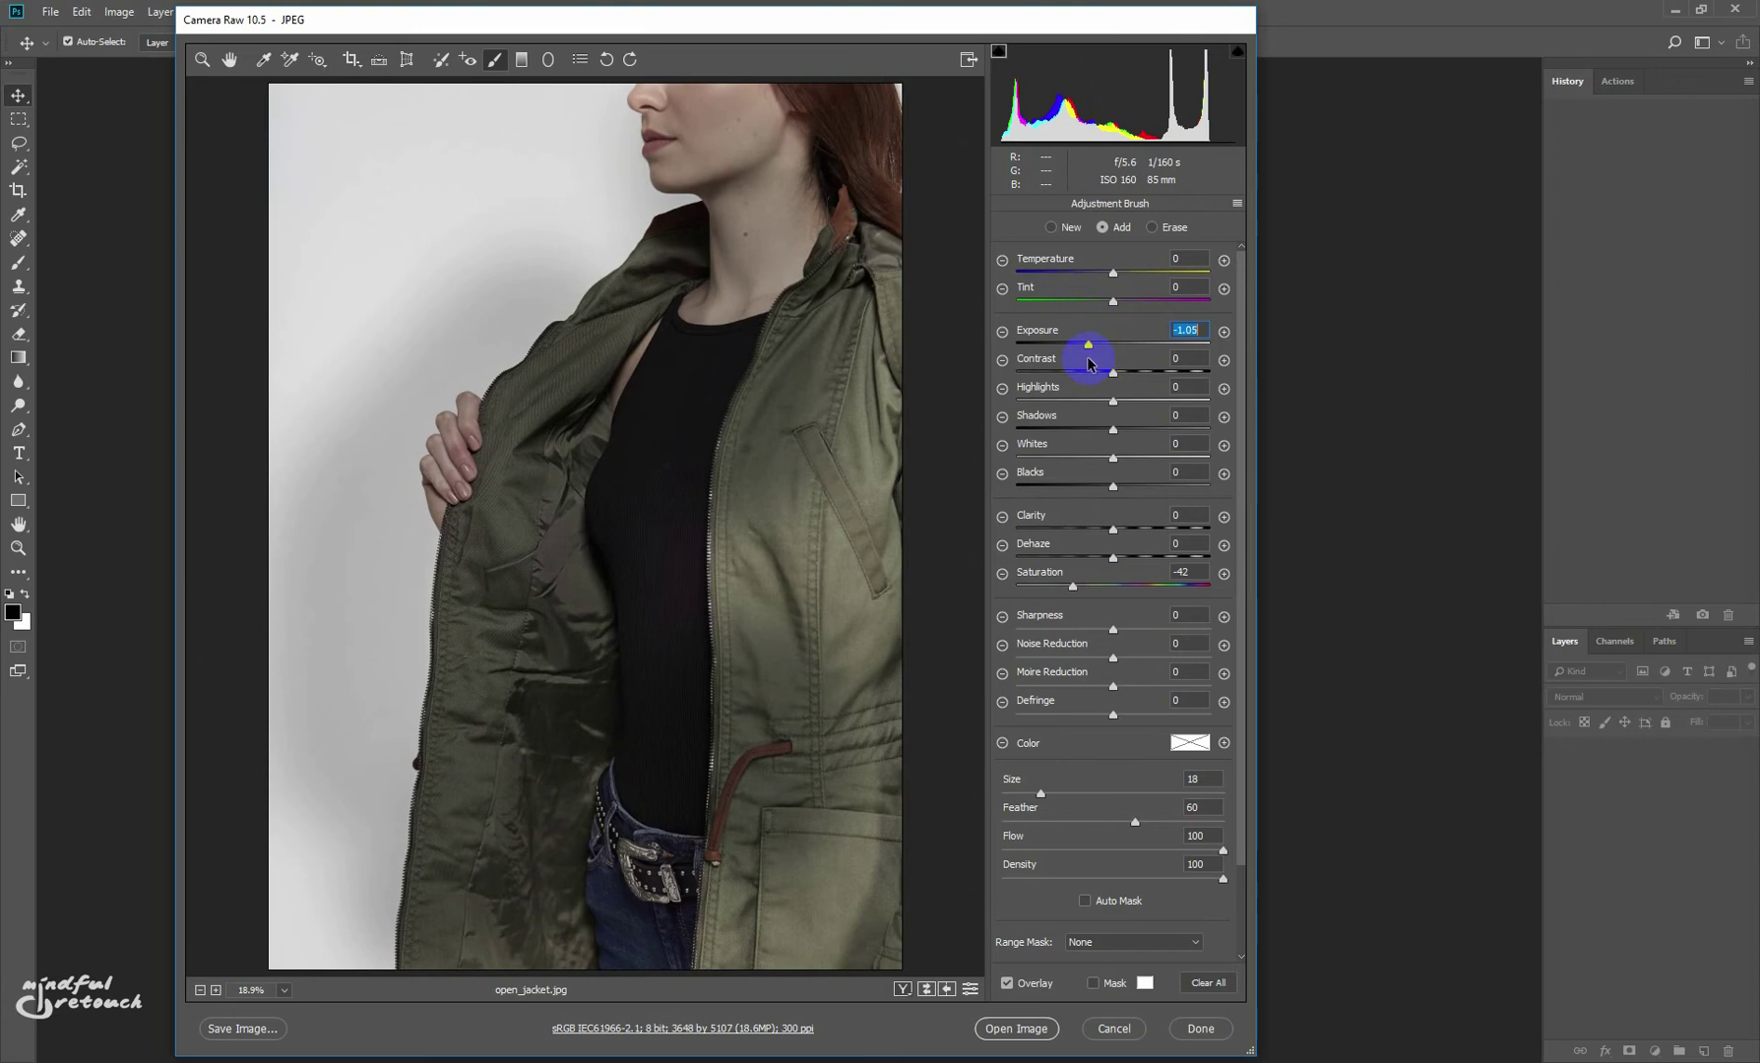
pyautogui.click(1052, 233)
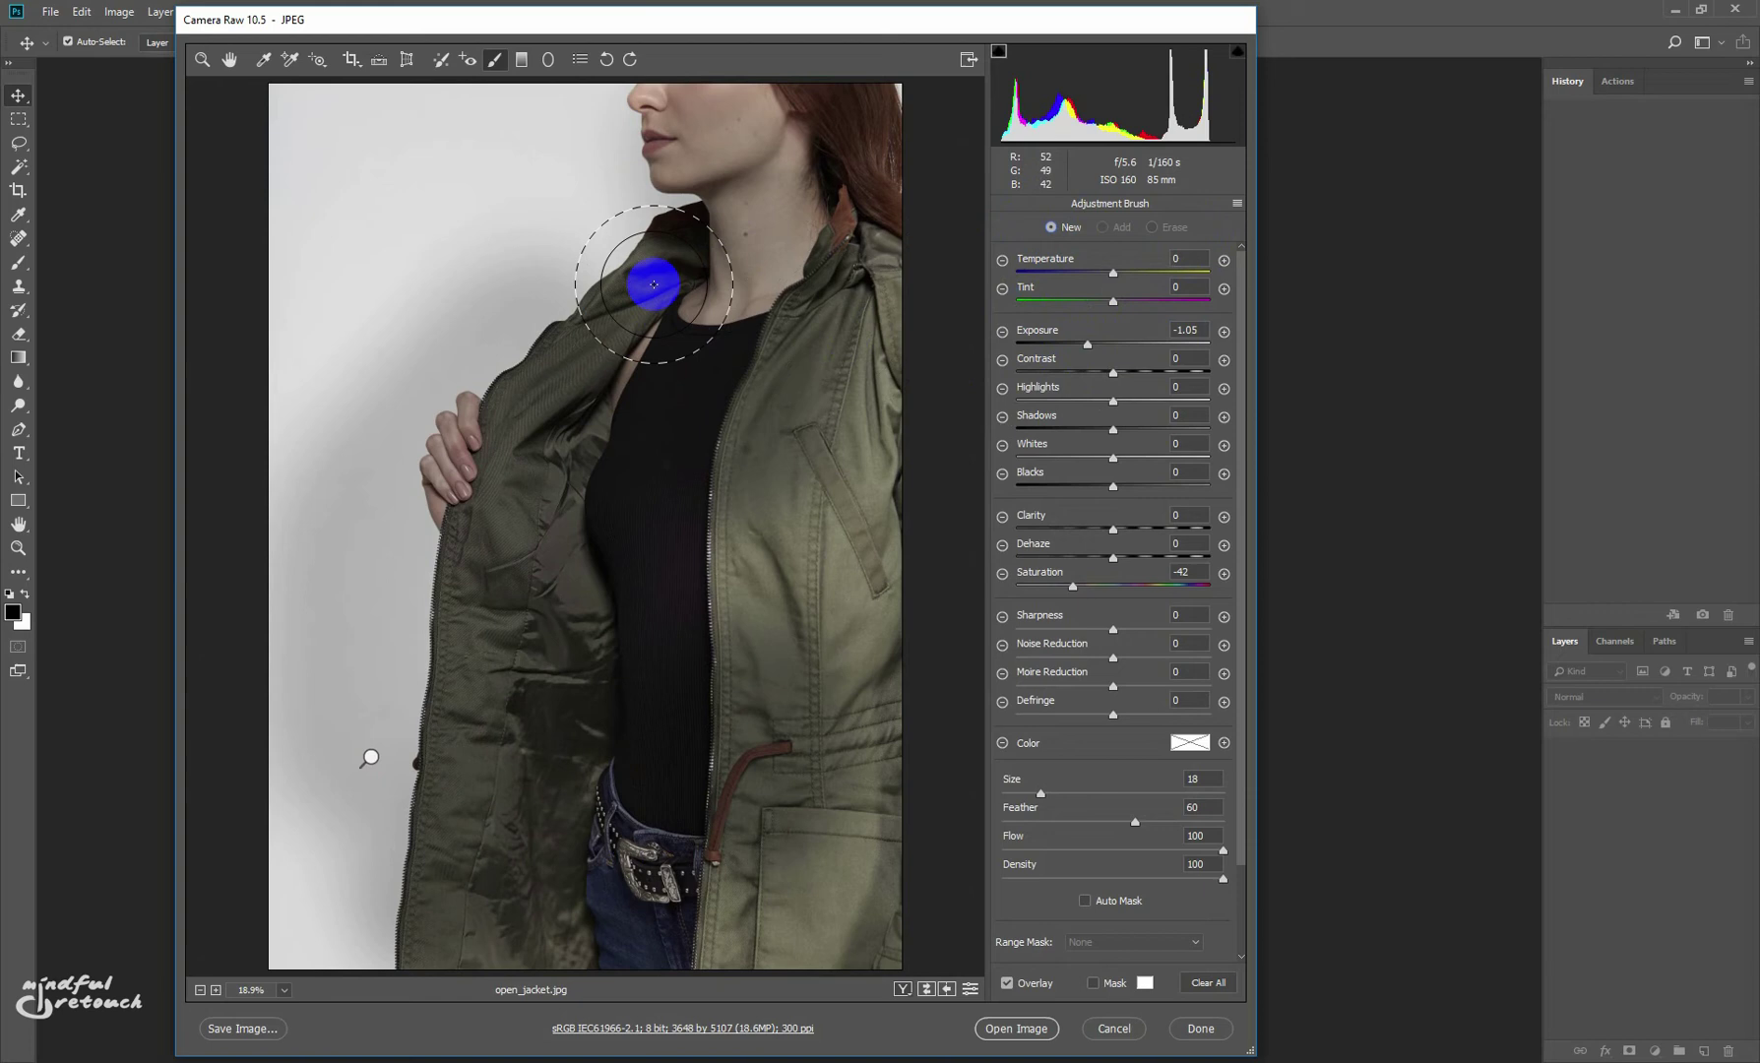
pyautogui.moveTo(497, 286)
pyautogui.mouseDown()
pyautogui.moveTo(484, 245)
pyautogui.moveTo(480, 297)
pyautogui.mouseUp()
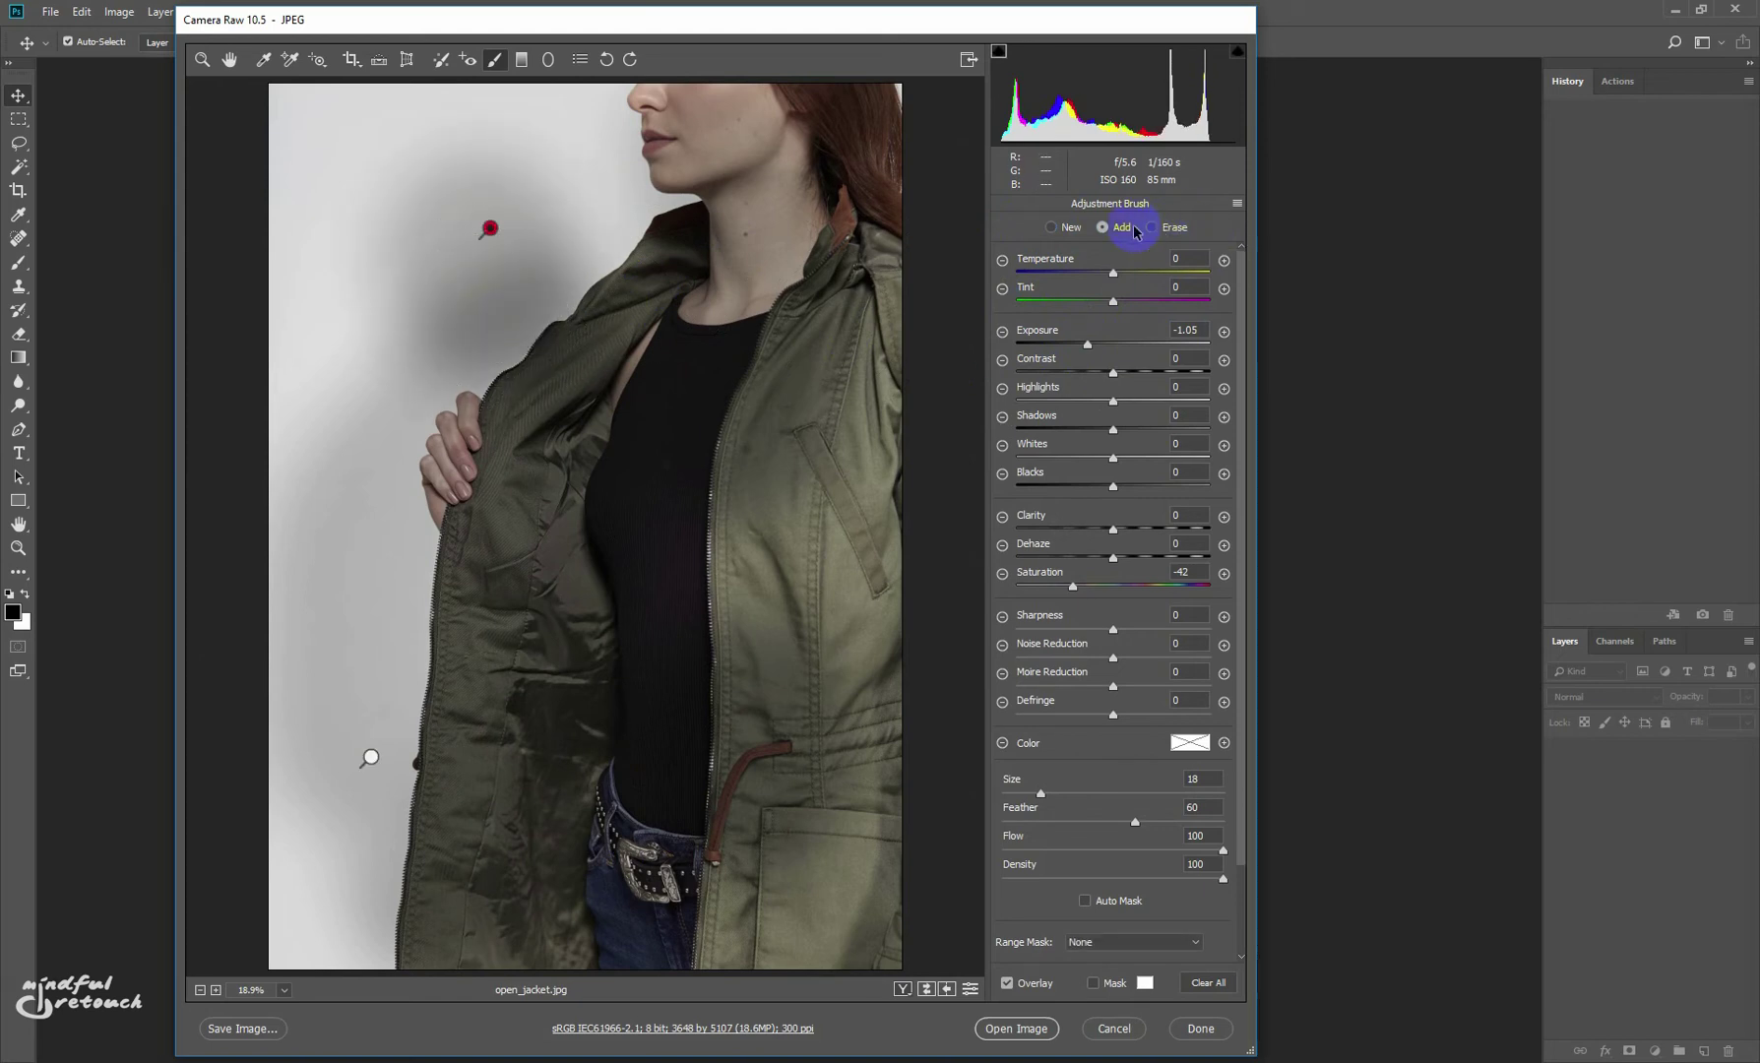
pyautogui.click(1059, 227)
pyautogui.moveTo(649, 271)
pyautogui.mouseDown()
pyautogui.moveTo(598, 296)
pyautogui.moveTo(571, 271)
pyautogui.mouseUp()
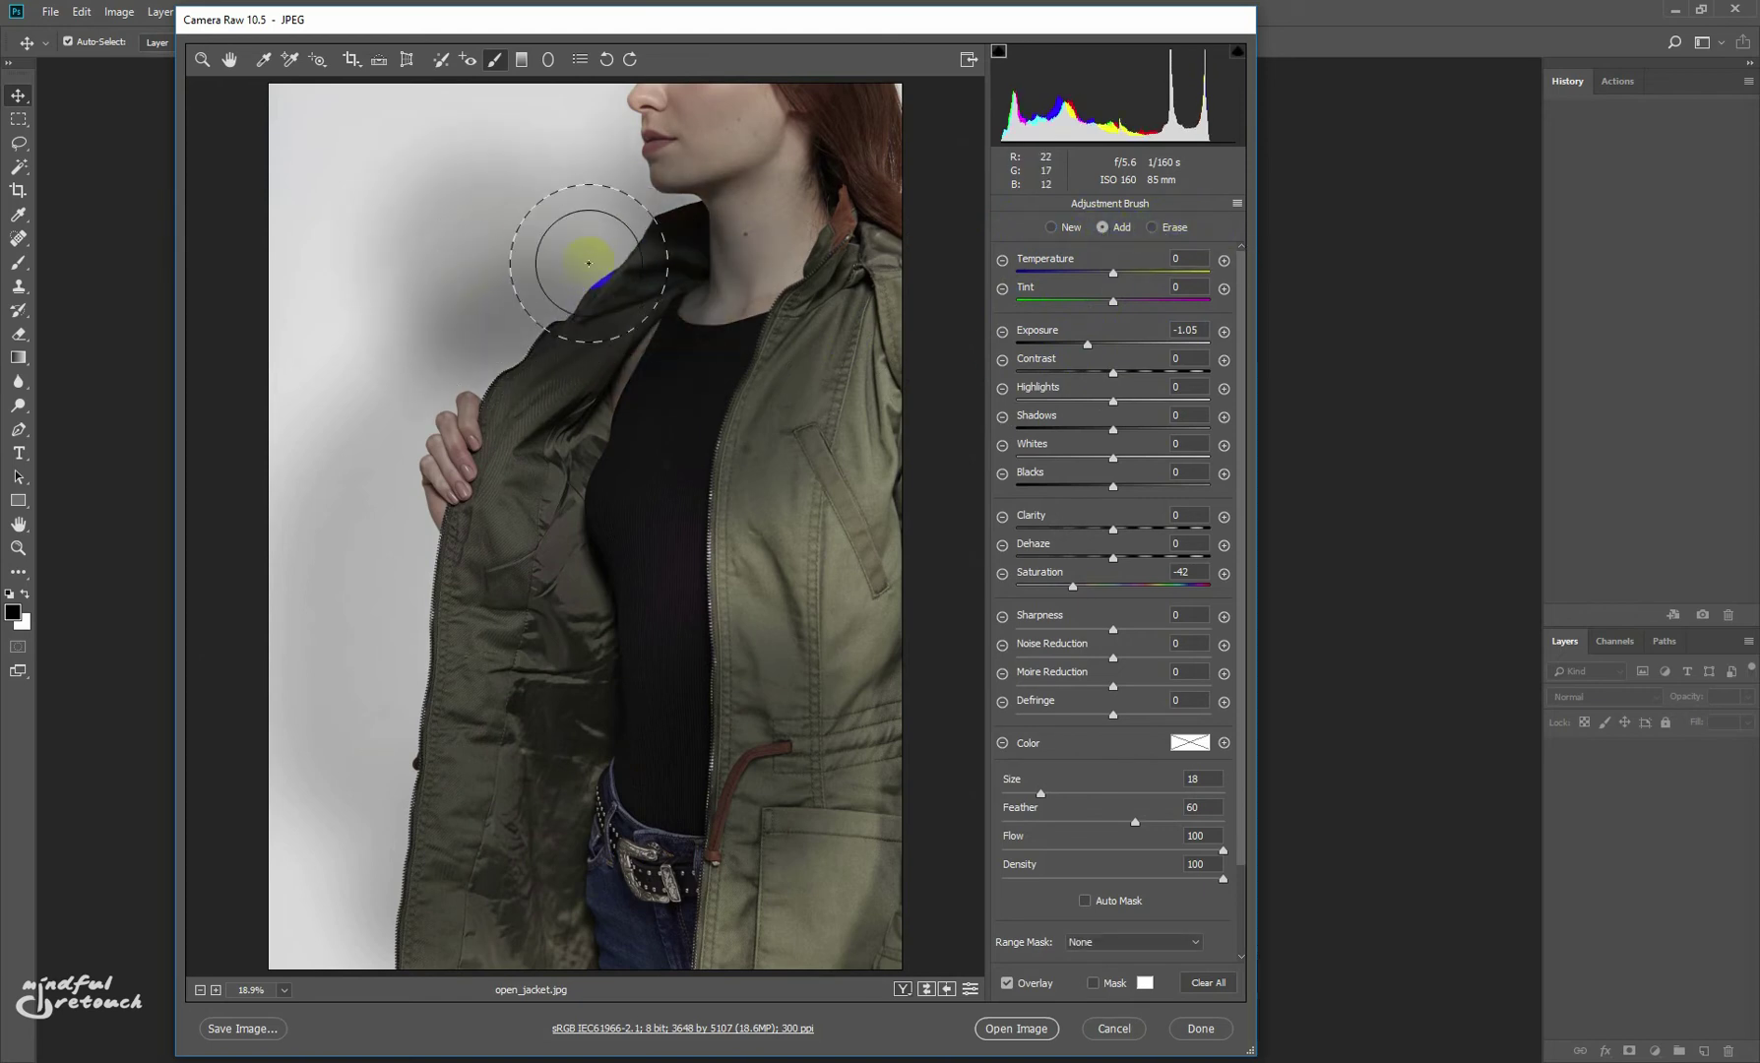
pyautogui.hotkey('ctrl', 'z')
# - Reselect the jacket darkening, nudge its pin, and erase its spill from the background near the shoulder
pyautogui.click(1120, 280)
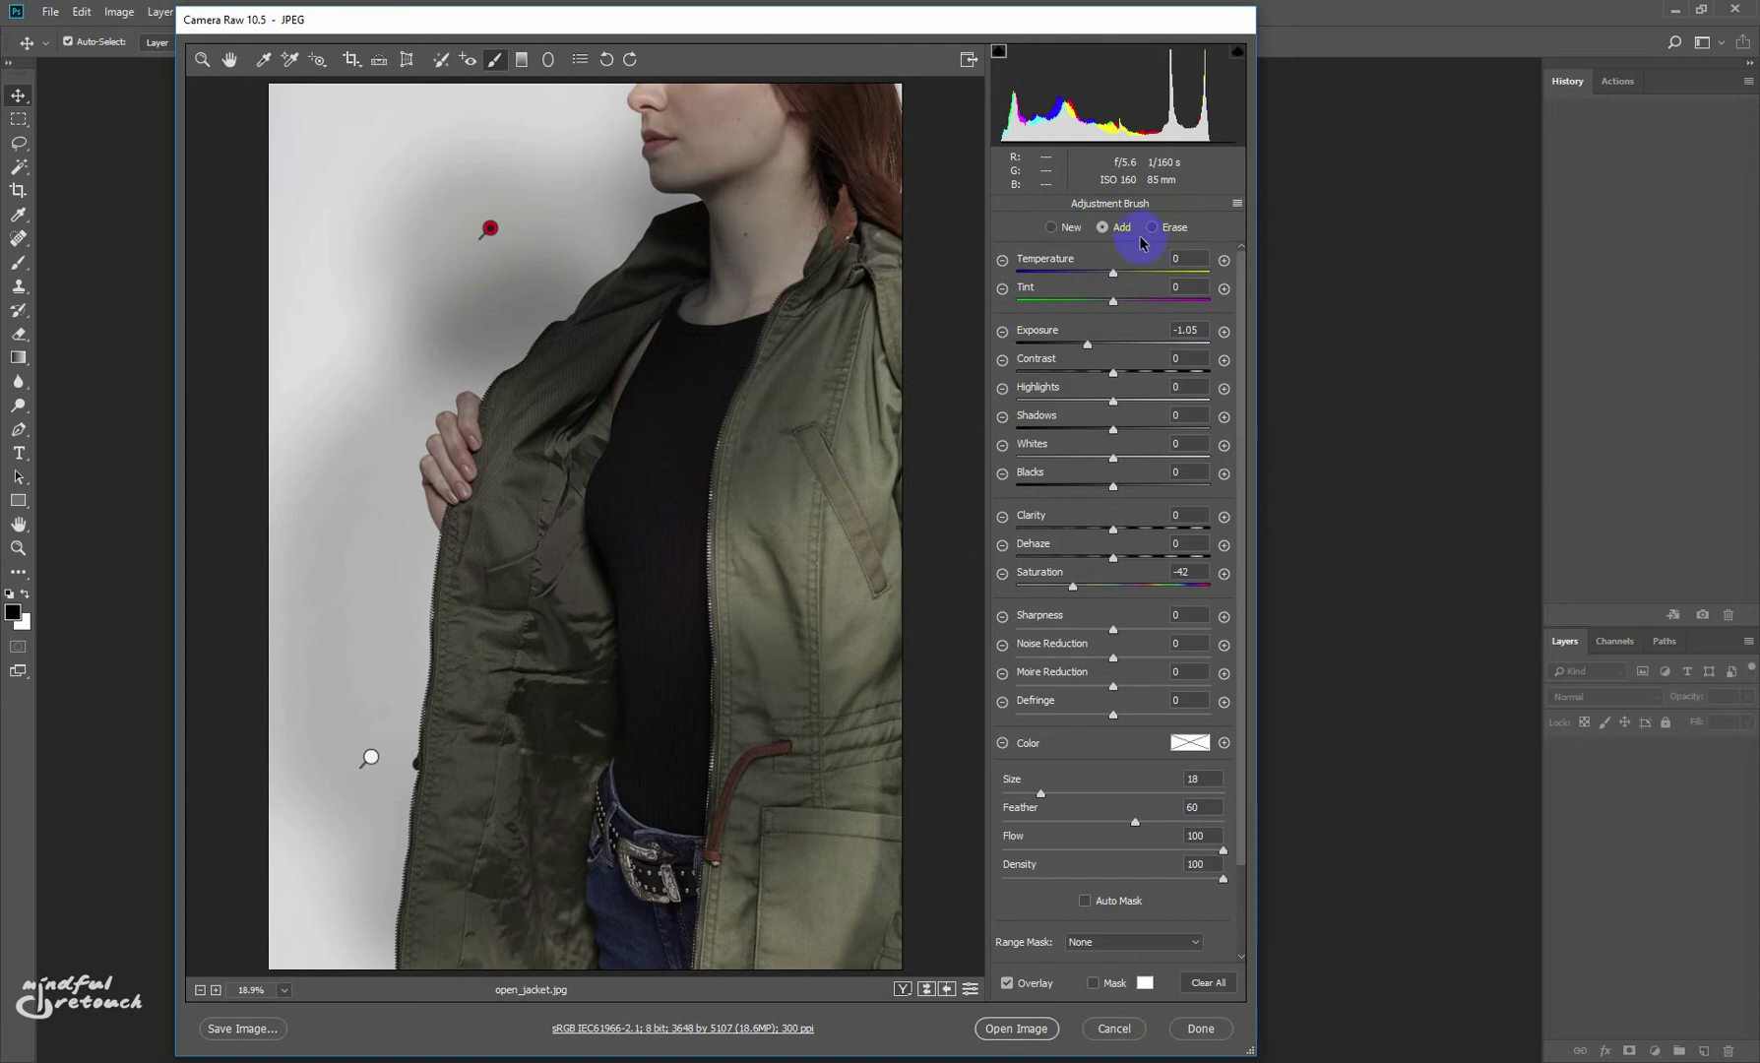
pyautogui.click(489, 230)
pyautogui.moveTo(489, 230)
pyautogui.mouseDown()
pyautogui.moveTo(591, 245)
pyautogui.moveTo(590, 220)
pyautogui.moveTo(548, 324)
pyautogui.moveTo(528, 209)
pyautogui.moveTo(514, 403)
pyautogui.moveTo(480, 370)
pyautogui.moveTo(469, 180)
pyautogui.moveTo(451, 410)
pyautogui.moveTo(437, 263)
pyautogui.moveTo(475, 440)
pyautogui.moveTo(531, 483)
pyautogui.mouseUp()
pyautogui.click(1160, 229)
pyautogui.moveTo(559, 281); pyautogui.dragTo(590, 255)
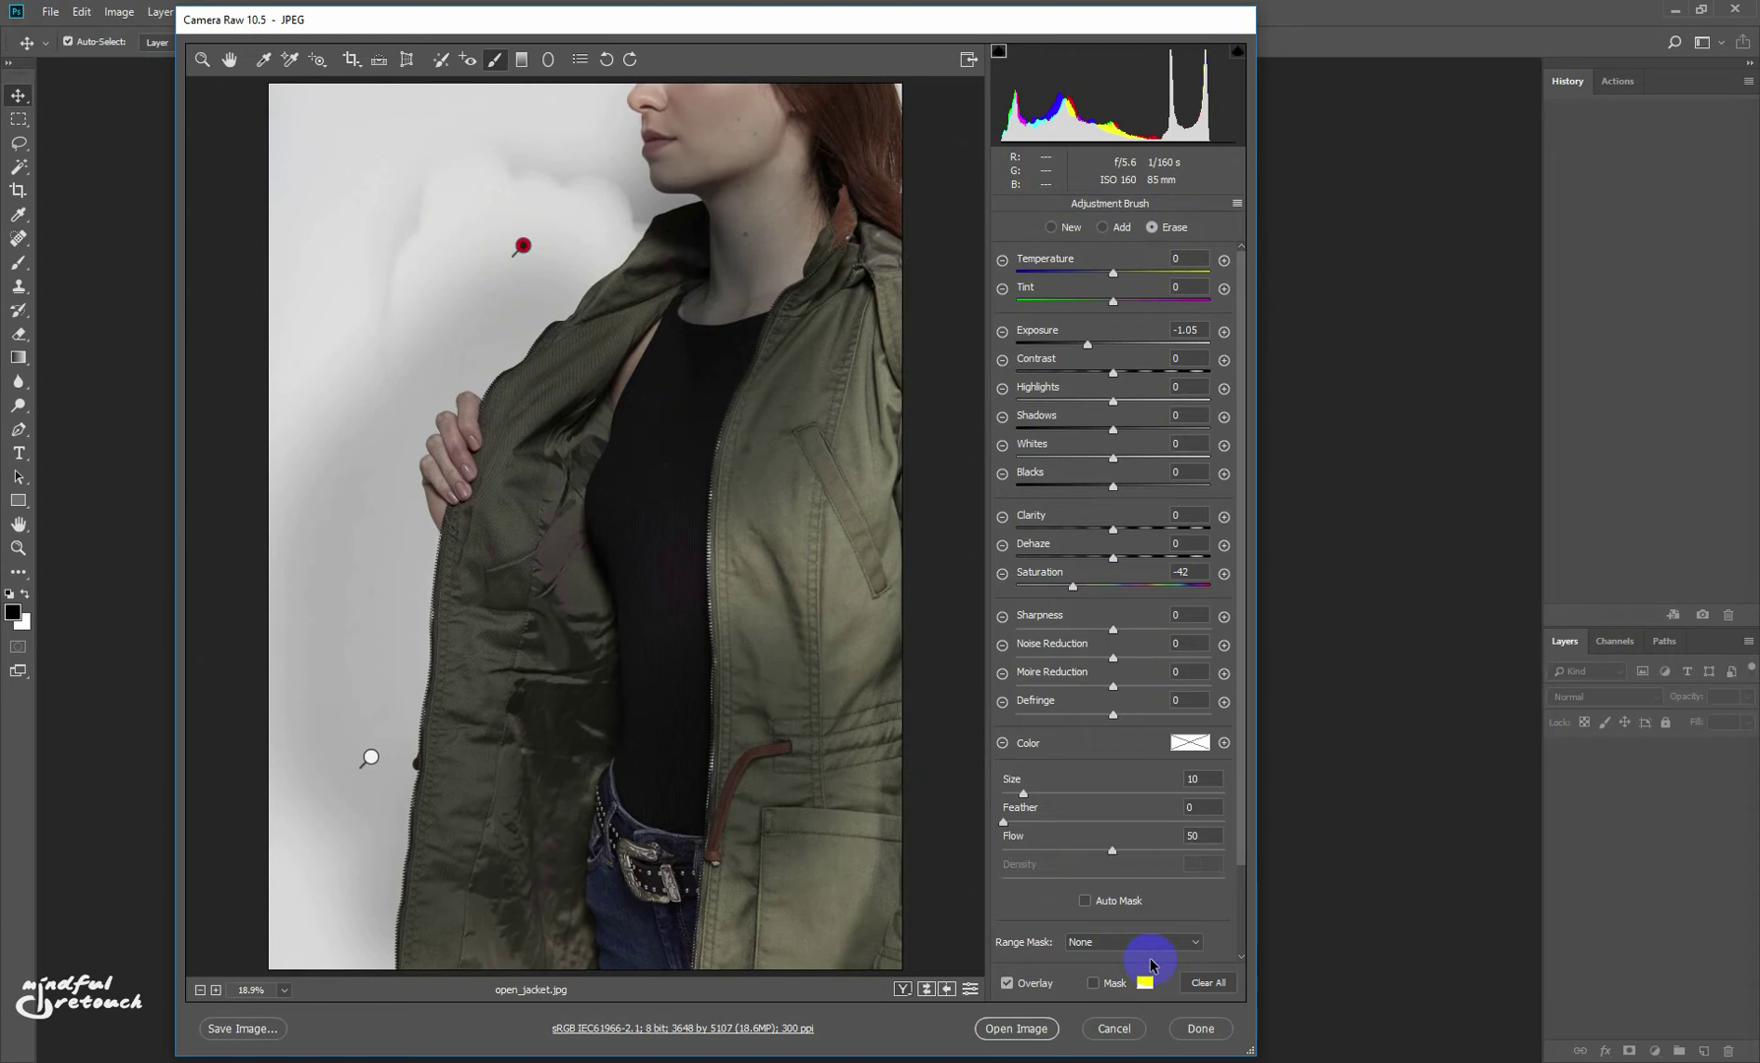
# - Clear all adjustments, then with Auto Mask paint Exposure +2.00, Saturation 0 left of the face
pyautogui.click(1216, 983)
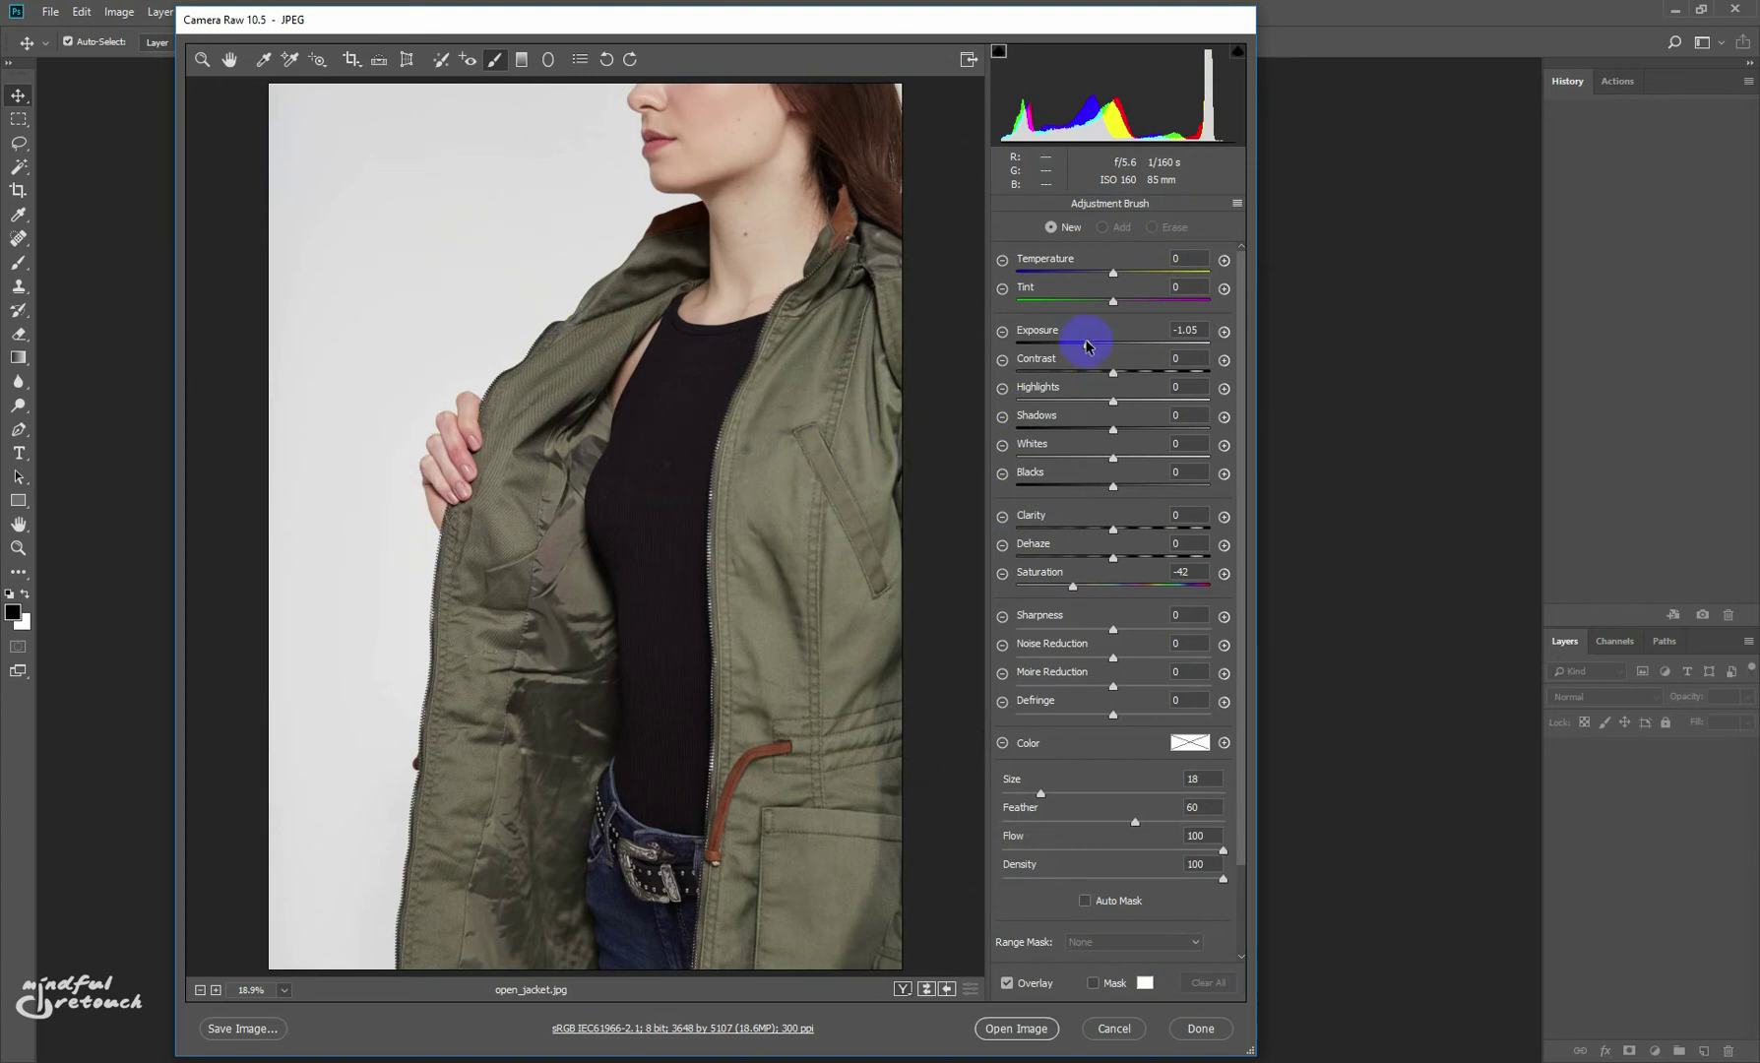
pyautogui.click(1087, 345)
pyautogui.moveTo(1087, 345); pyautogui.dragTo(1159, 347)
pyautogui.moveTo(1077, 591); pyautogui.dragTo(1118, 589)
pyautogui.click(1084, 901)
pyautogui.moveTo(522, 186)
pyautogui.mouseDown()
pyautogui.moveTo(460, 278)
pyautogui.moveTo(553, 203)
pyautogui.moveTo(566, 134)
pyautogui.moveTo(527, 215)
pyautogui.moveTo(521, 149)
pyautogui.moveTo(494, 167)
pyautogui.moveTo(532, 187)
pyautogui.moveTo(515, 255)
pyautogui.moveTo(397, 380)
pyautogui.moveTo(362, 475)
pyautogui.moveTo(324, 962)
pyautogui.moveTo(331, 694)
pyautogui.moveTo(197, 129)
pyautogui.mouseUp()
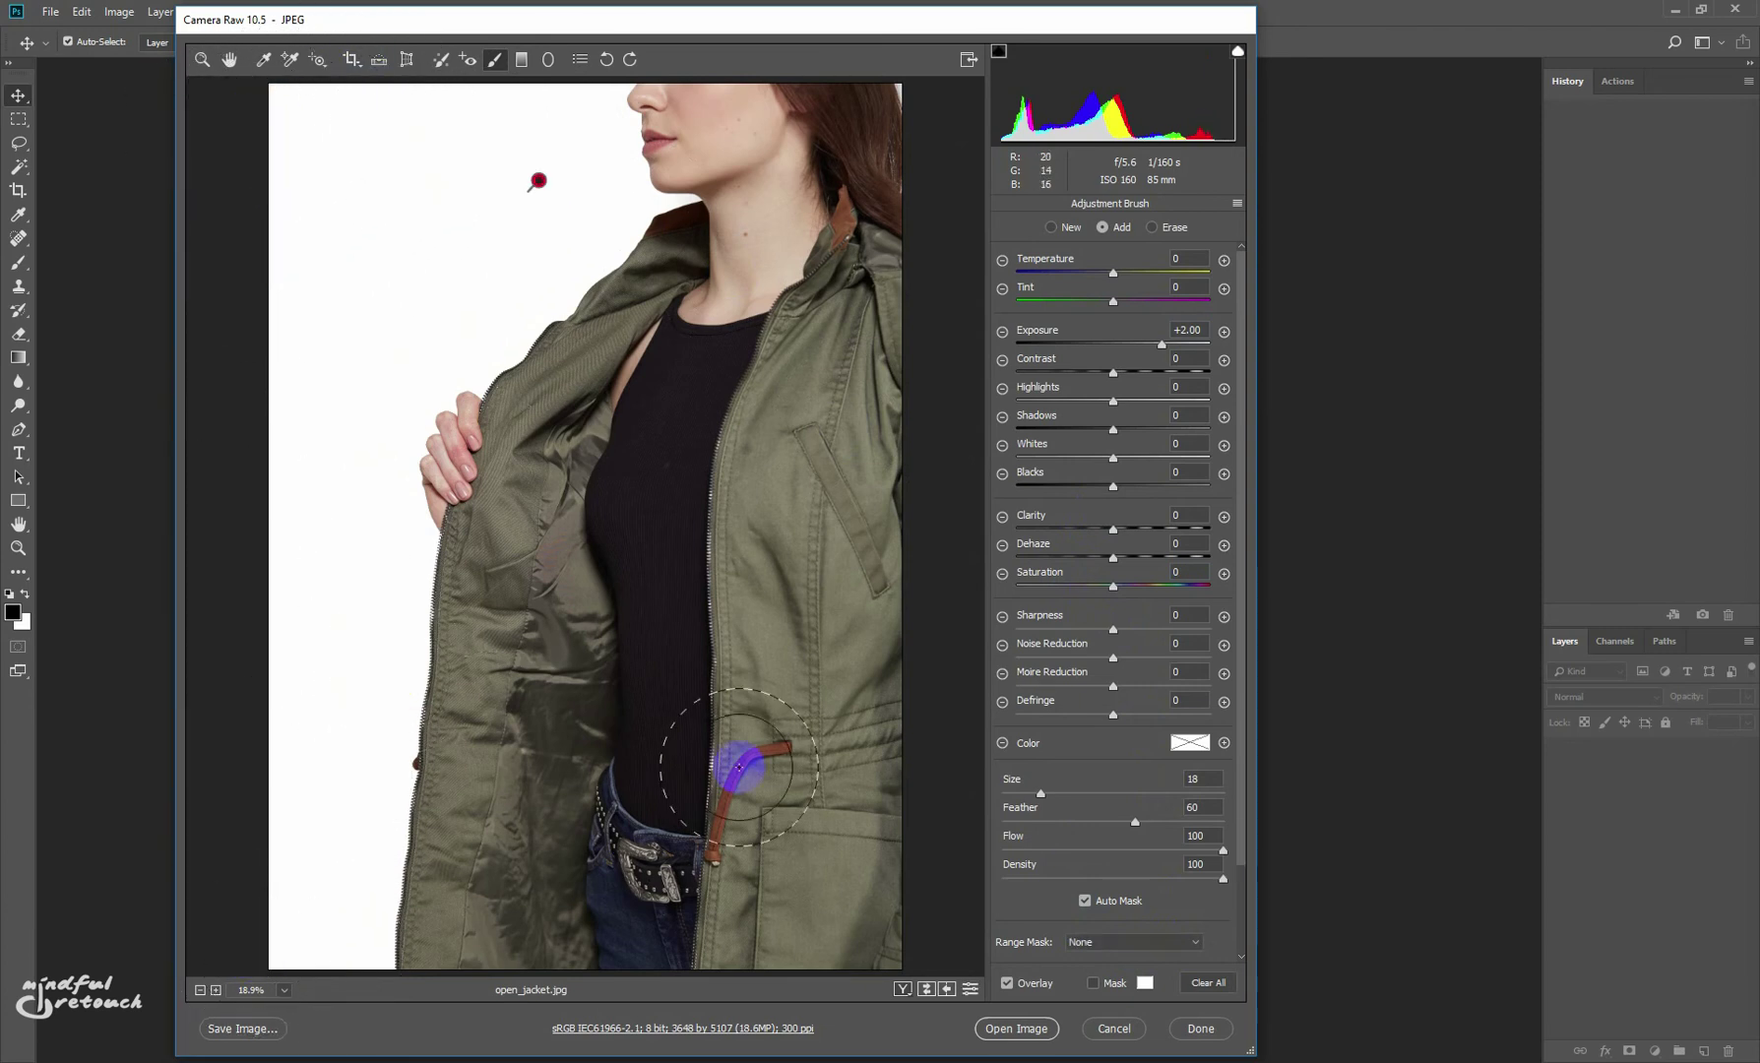
# - Delete the Auto Mask stroke and repaint the background down the left side with Auto Mask off
pyautogui.press('Delete')
pyautogui.click(1104, 905)
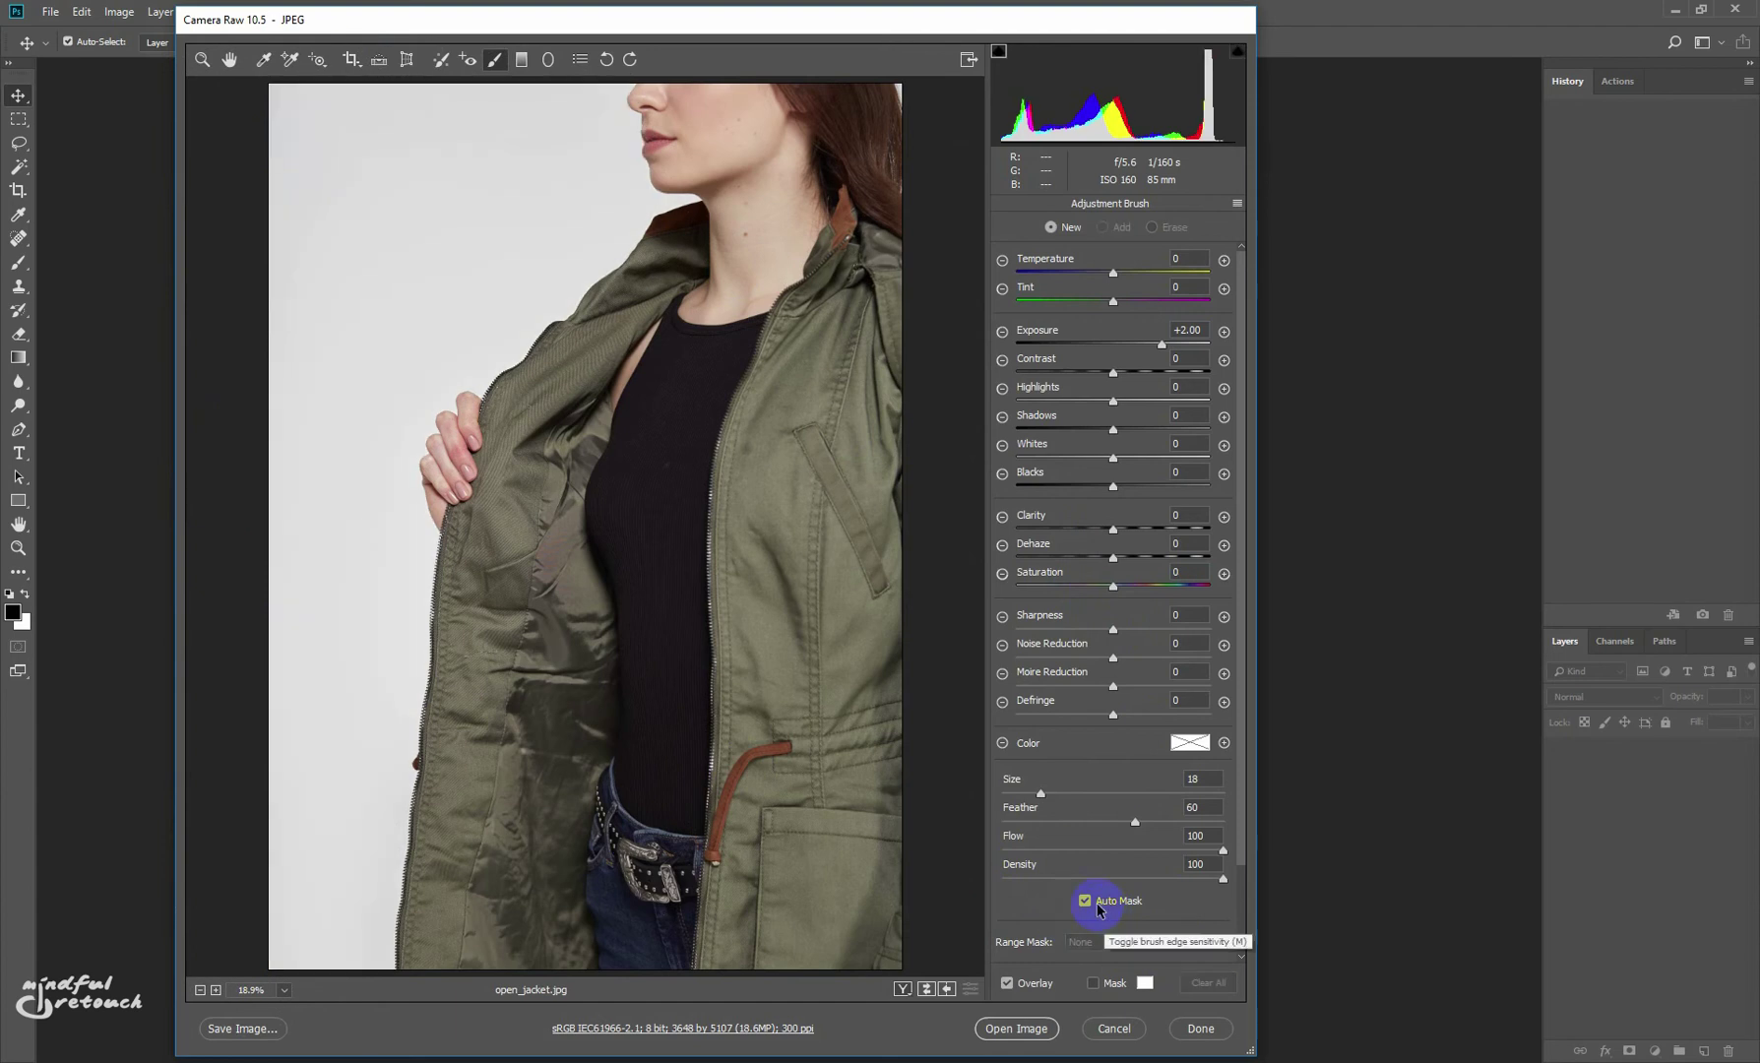
pyautogui.moveTo(507, 249)
pyautogui.mouseDown()
pyautogui.moveTo(373, 463)
pyautogui.moveTo(361, 613)
pyautogui.mouseUp()
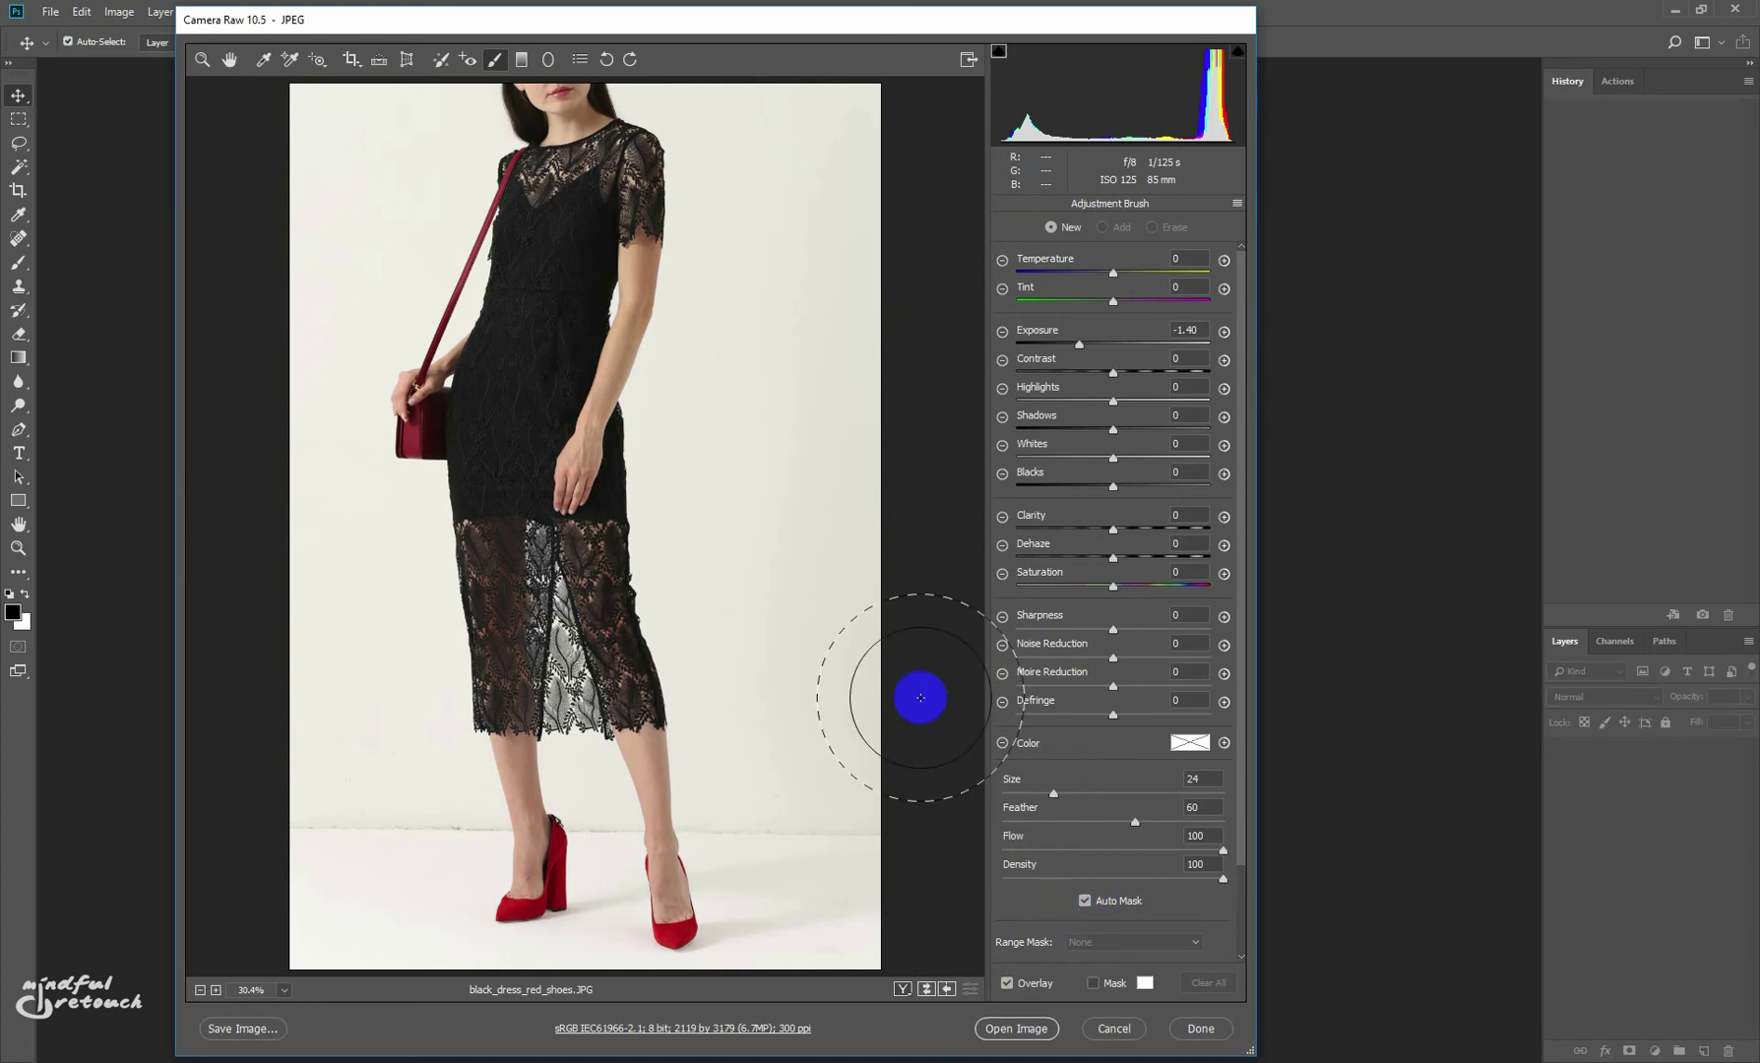
# - Darken the dress bodice, waist and skirt with the Exposure -1.40 brush
pyautogui.click(569, 230)
pyautogui.moveTo(569, 229)
pyautogui.mouseDown()
pyautogui.moveTo(572, 623)
pyautogui.moveTo(569, 250)
pyautogui.moveTo(530, 599)
pyautogui.moveTo(549, 246)
pyautogui.moveTo(540, 553)
pyautogui.mouseUp()
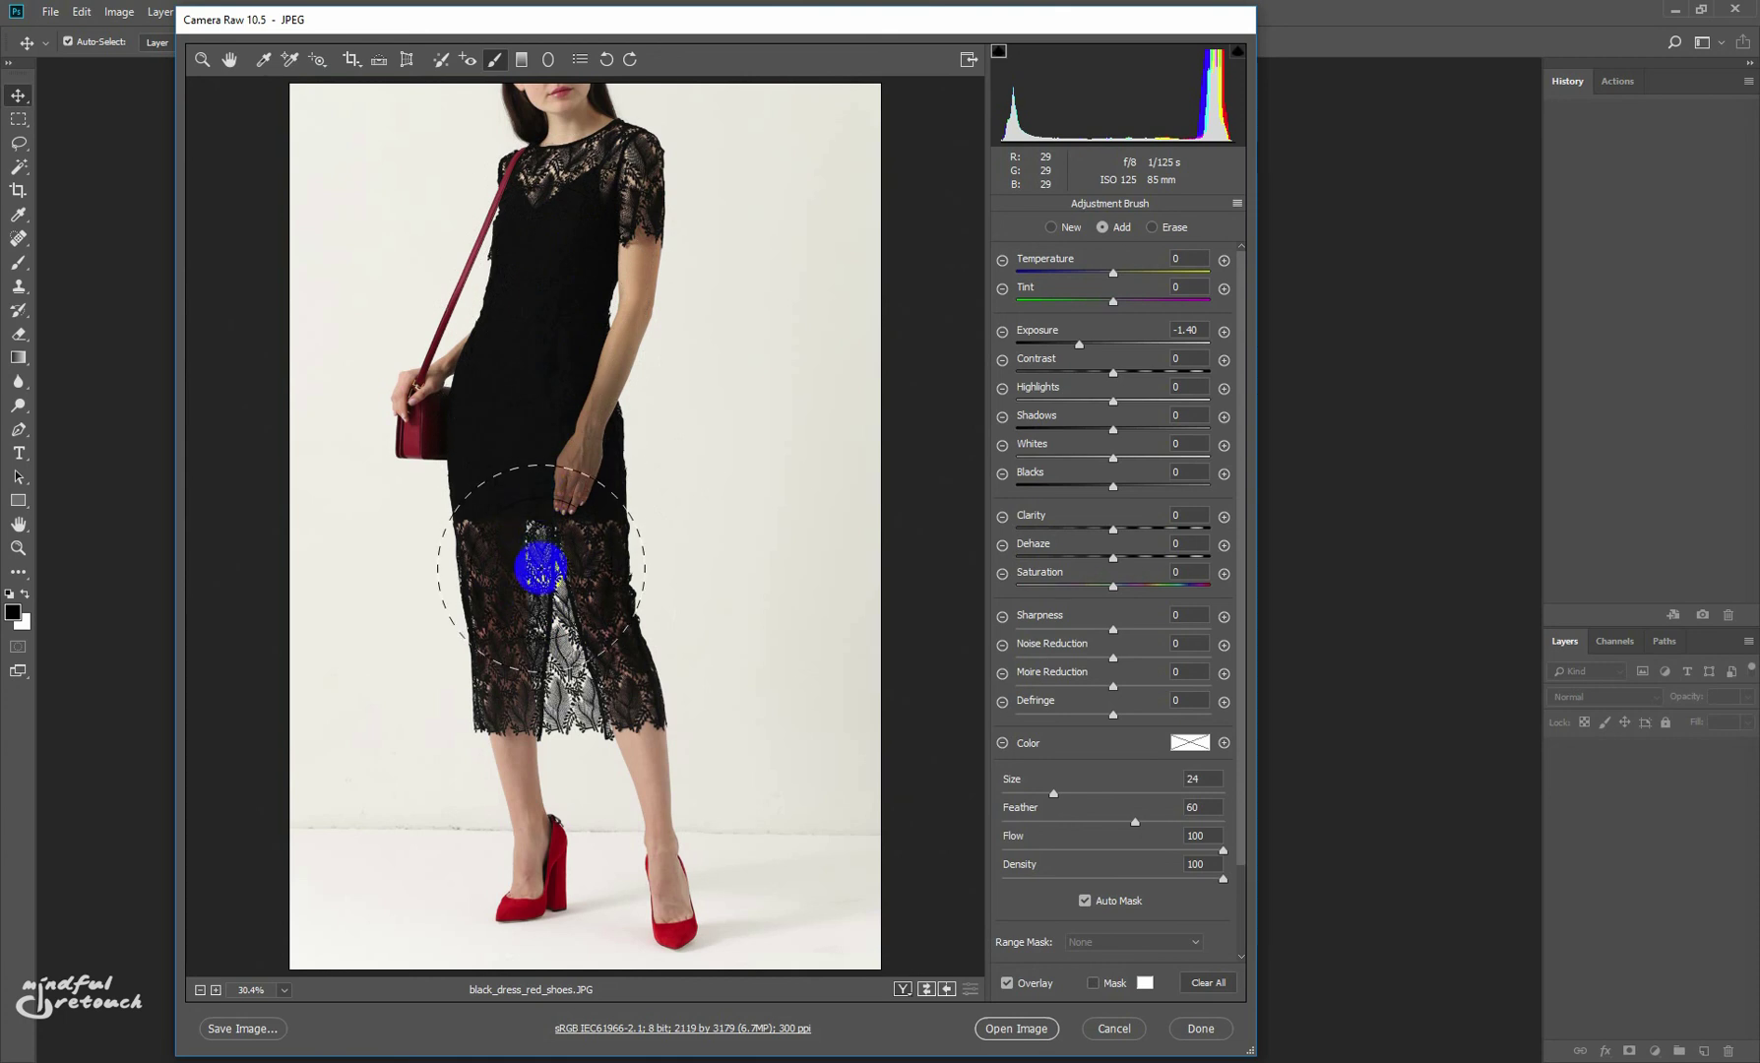
pyautogui.moveTo(540, 568); pyautogui.dragTo(598, 531)
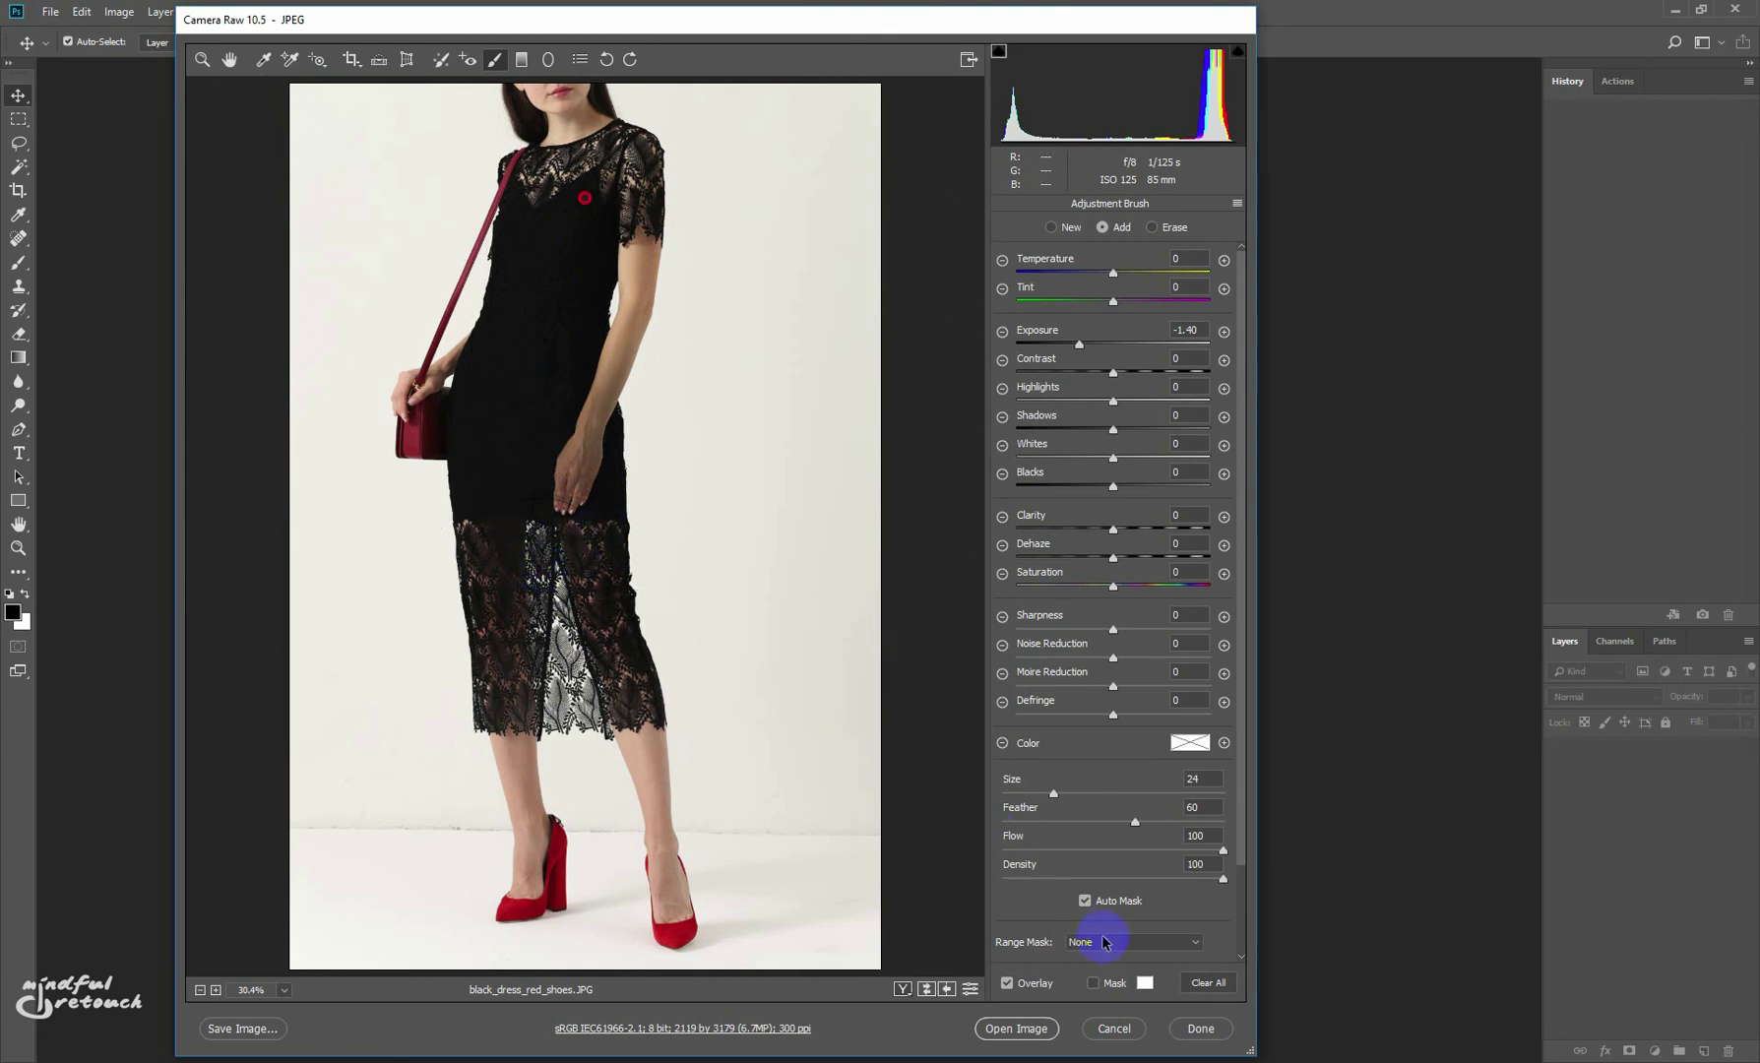
pyautogui.click(1114, 943)
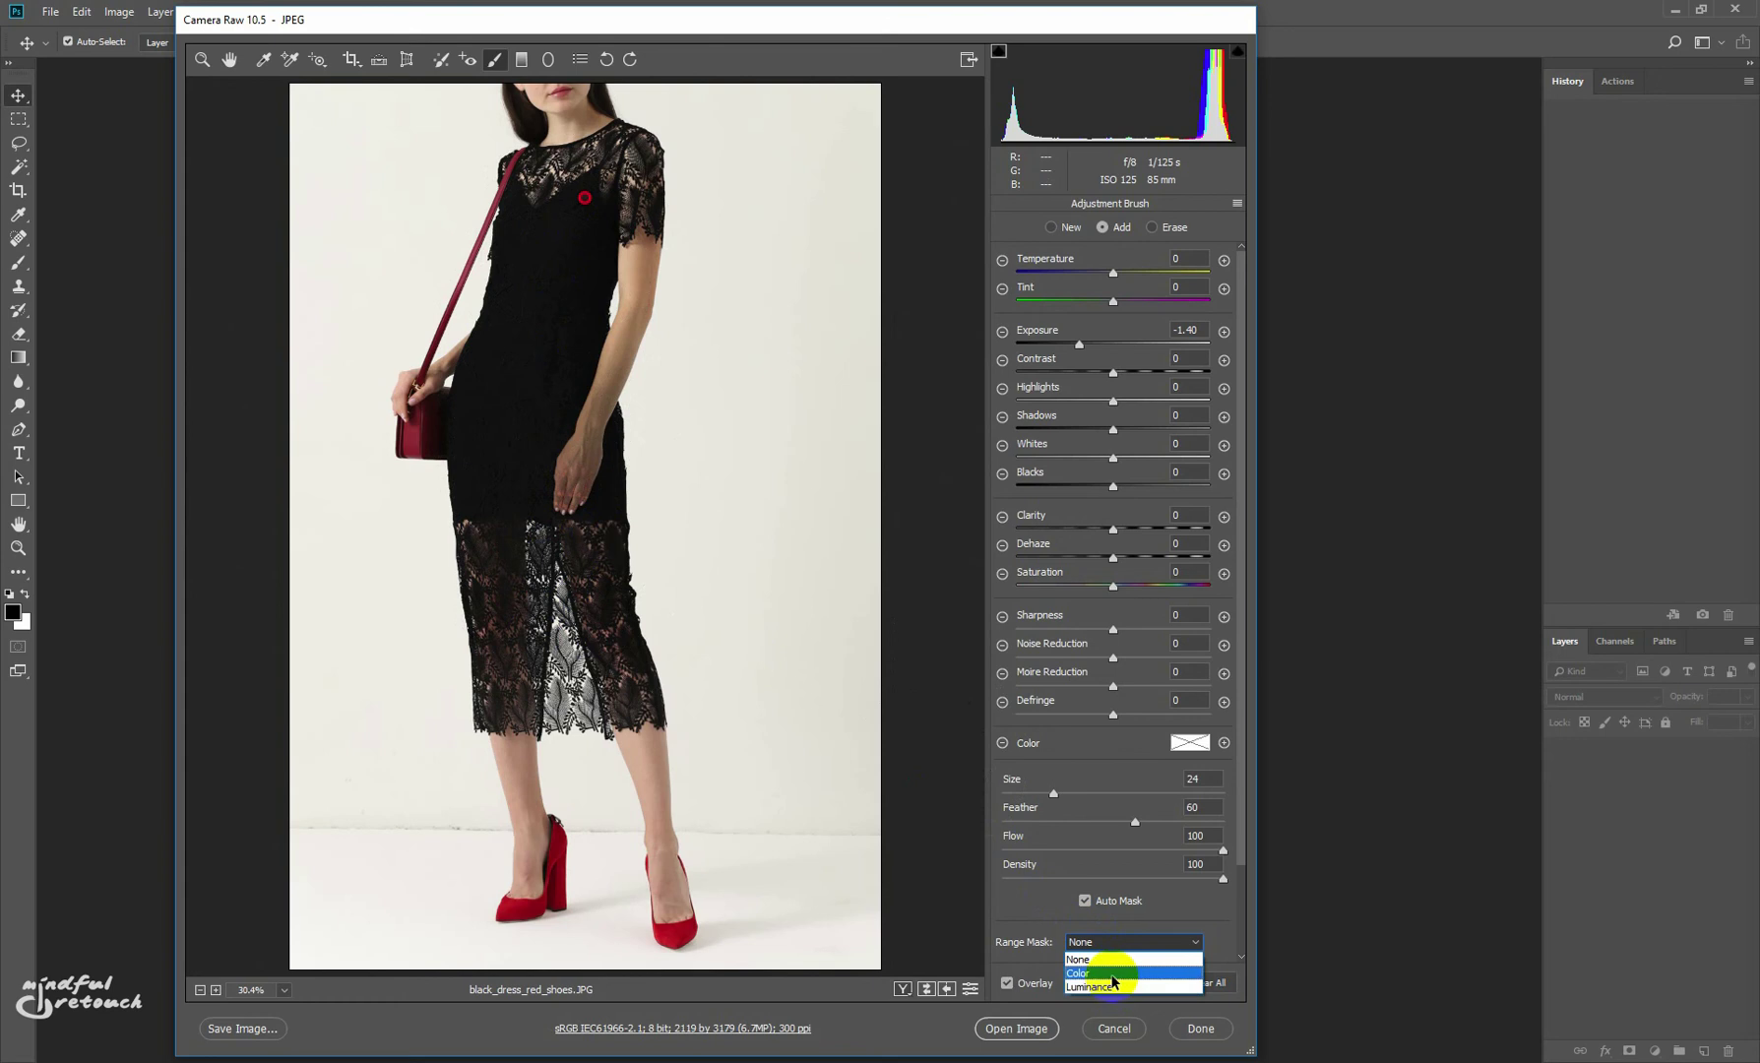
# - Apply a Luminance range mask, narrow its range, then restore it to 0 / 100
pyautogui.click(1110, 986)
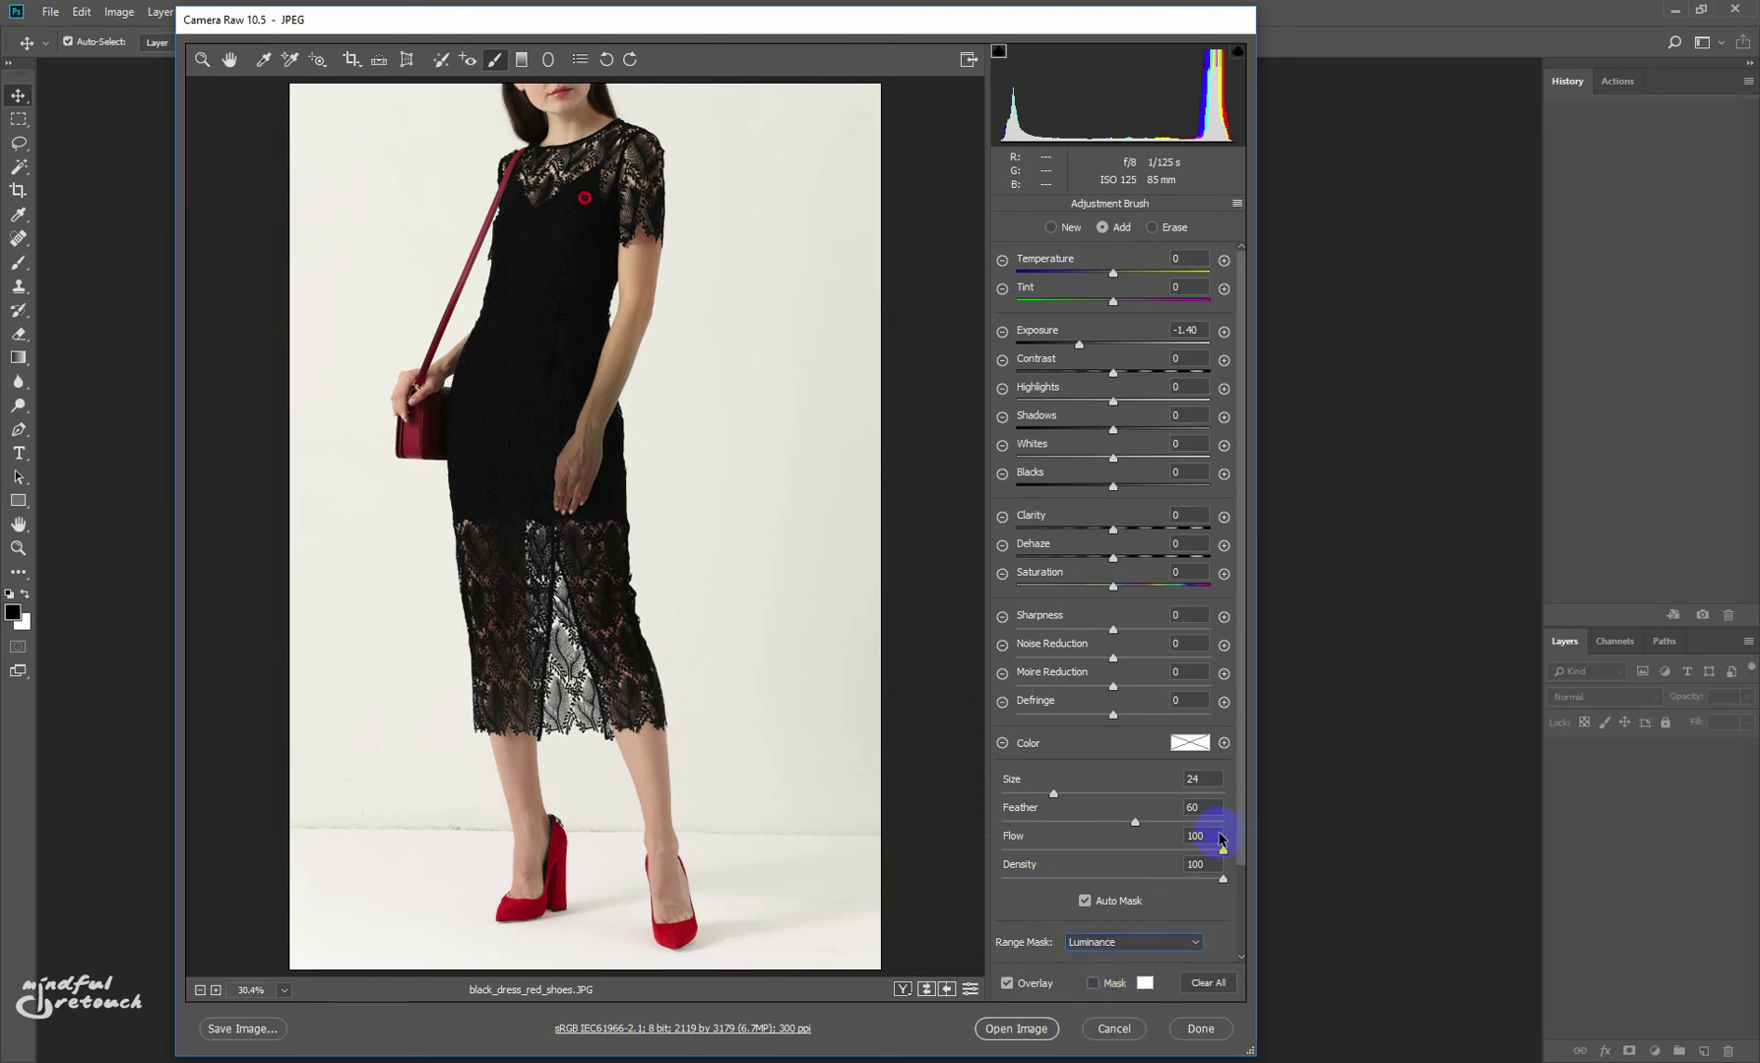
pyautogui.moveTo(1243, 830); pyautogui.dragTo(1242, 926)
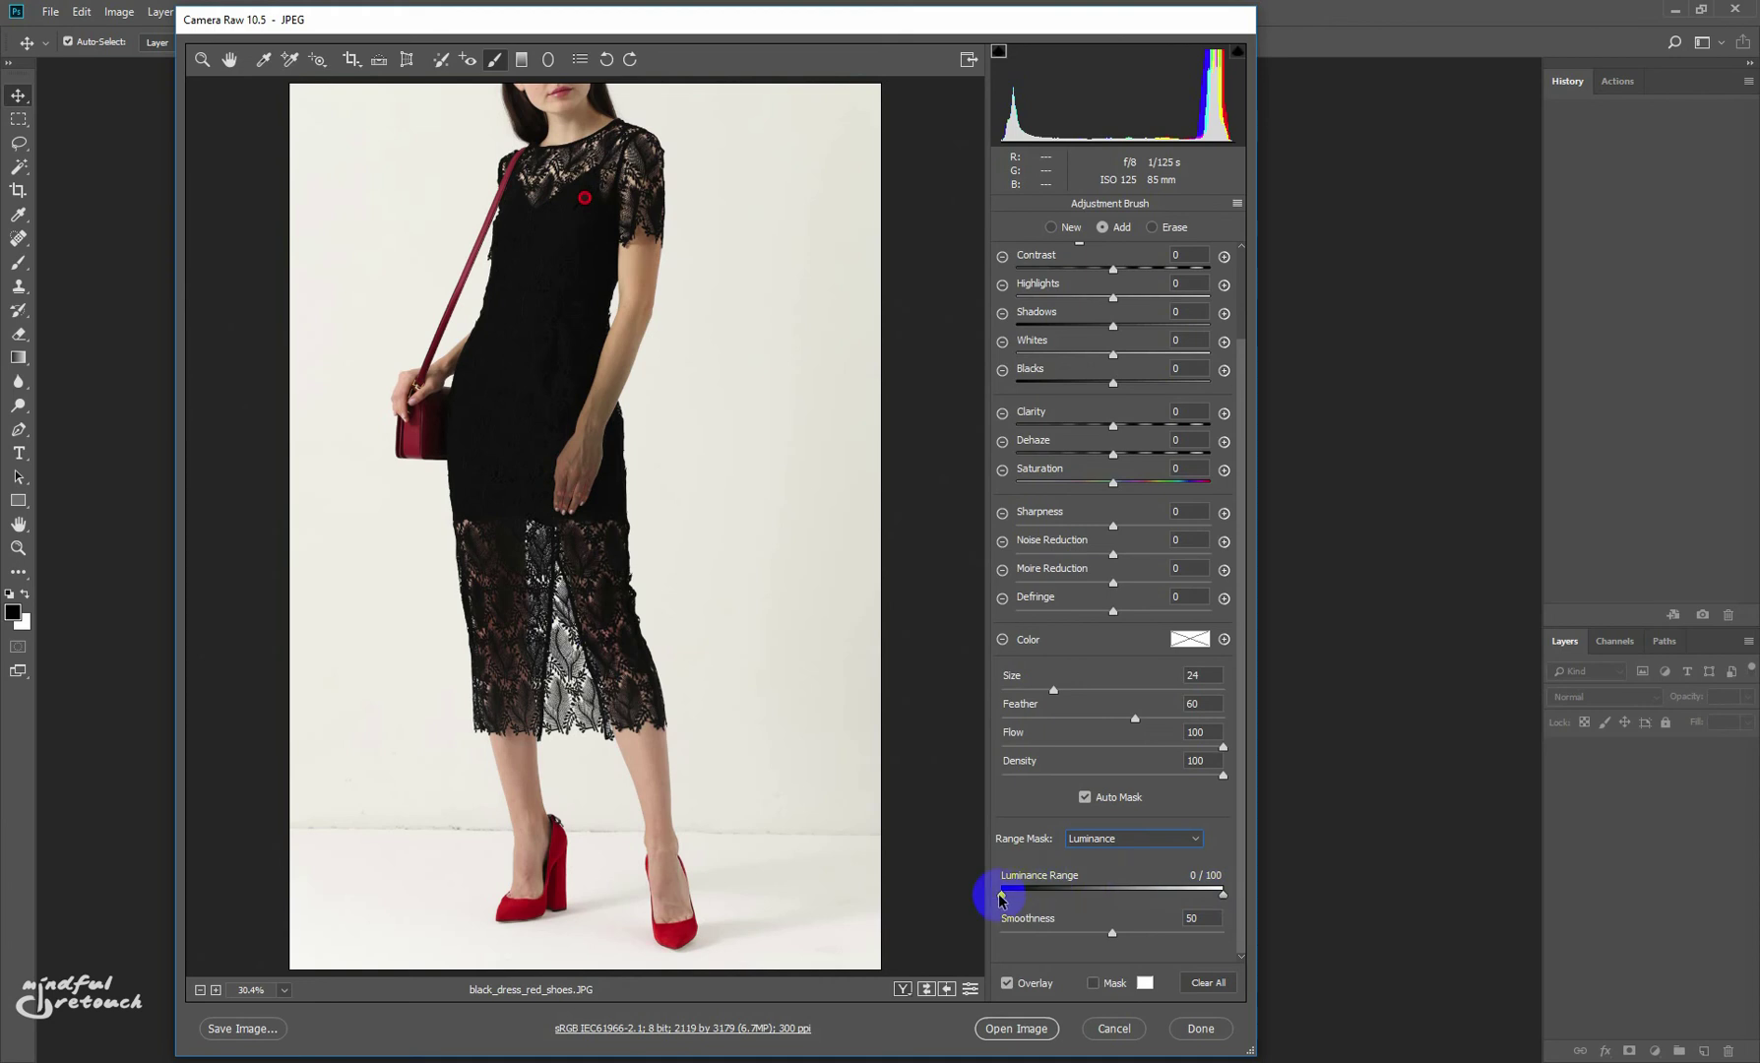
pyautogui.moveTo(999, 897)
pyautogui.mouseDown()
pyautogui.moveTo(1049, 898)
pyautogui.moveTo(989, 898)
pyautogui.moveTo(1021, 899)
pyautogui.mouseUp()
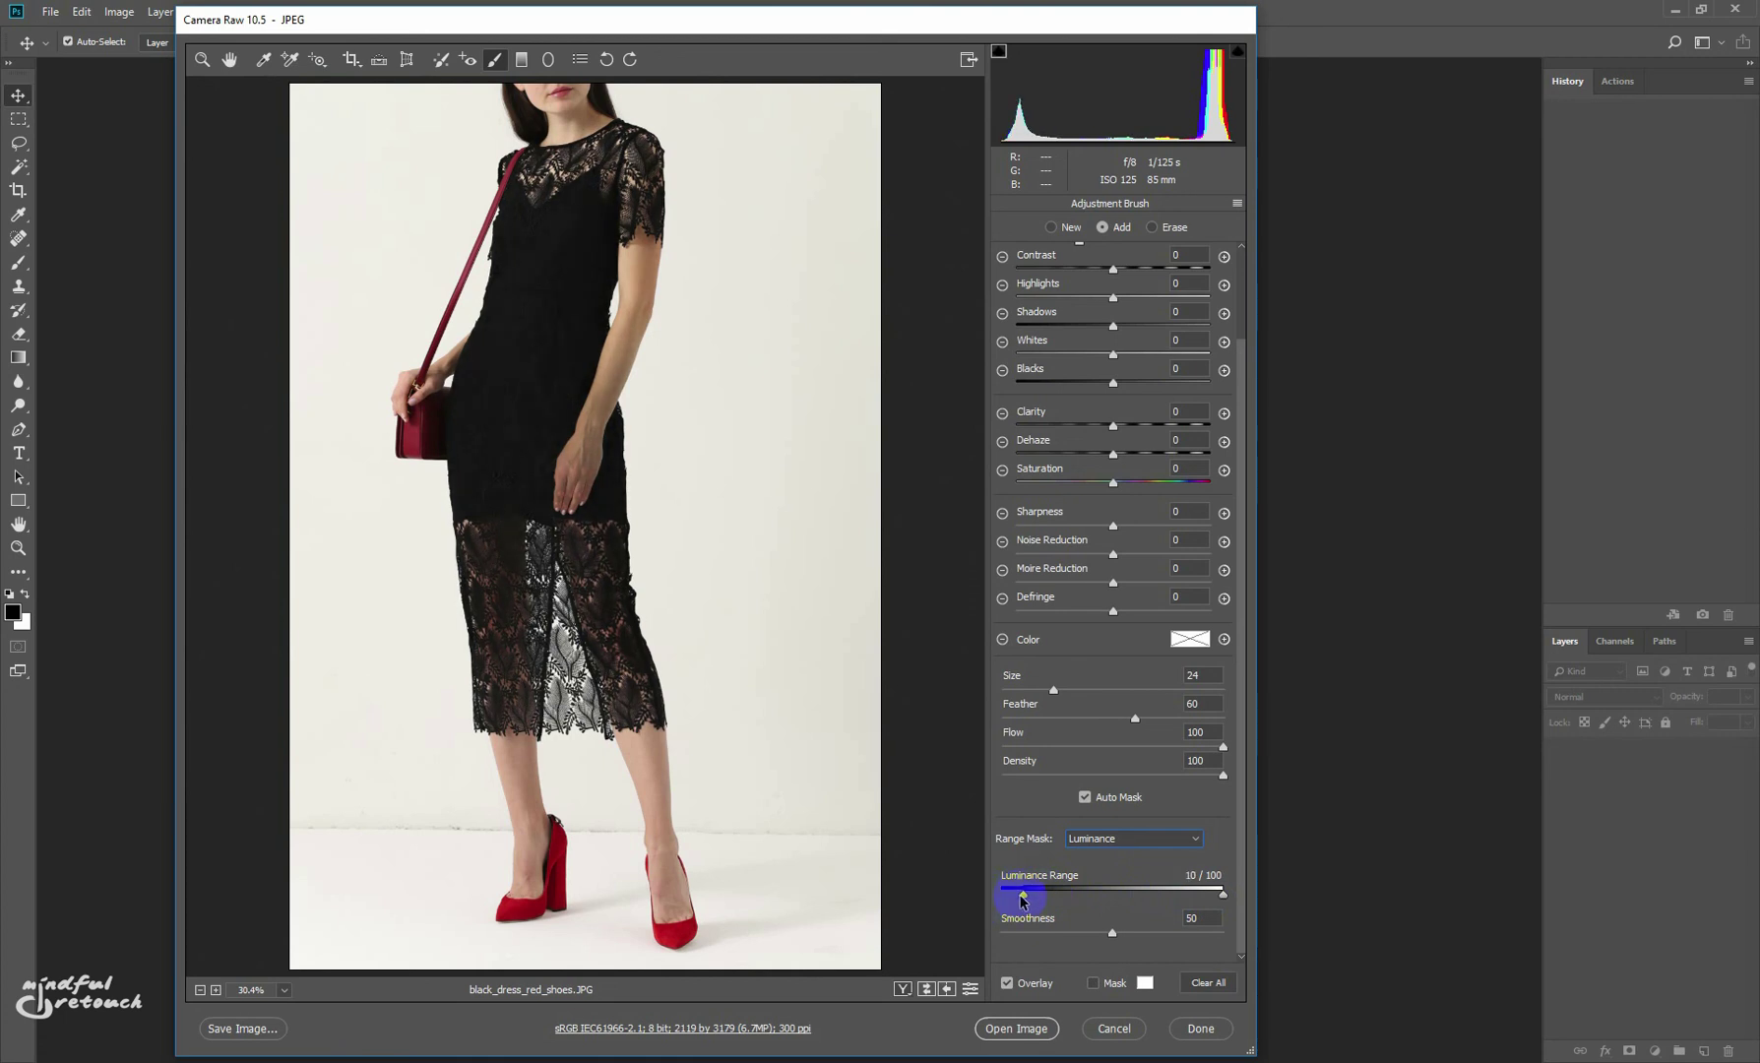
pyautogui.moveTo(1022, 900); pyautogui.dragTo(980, 903)
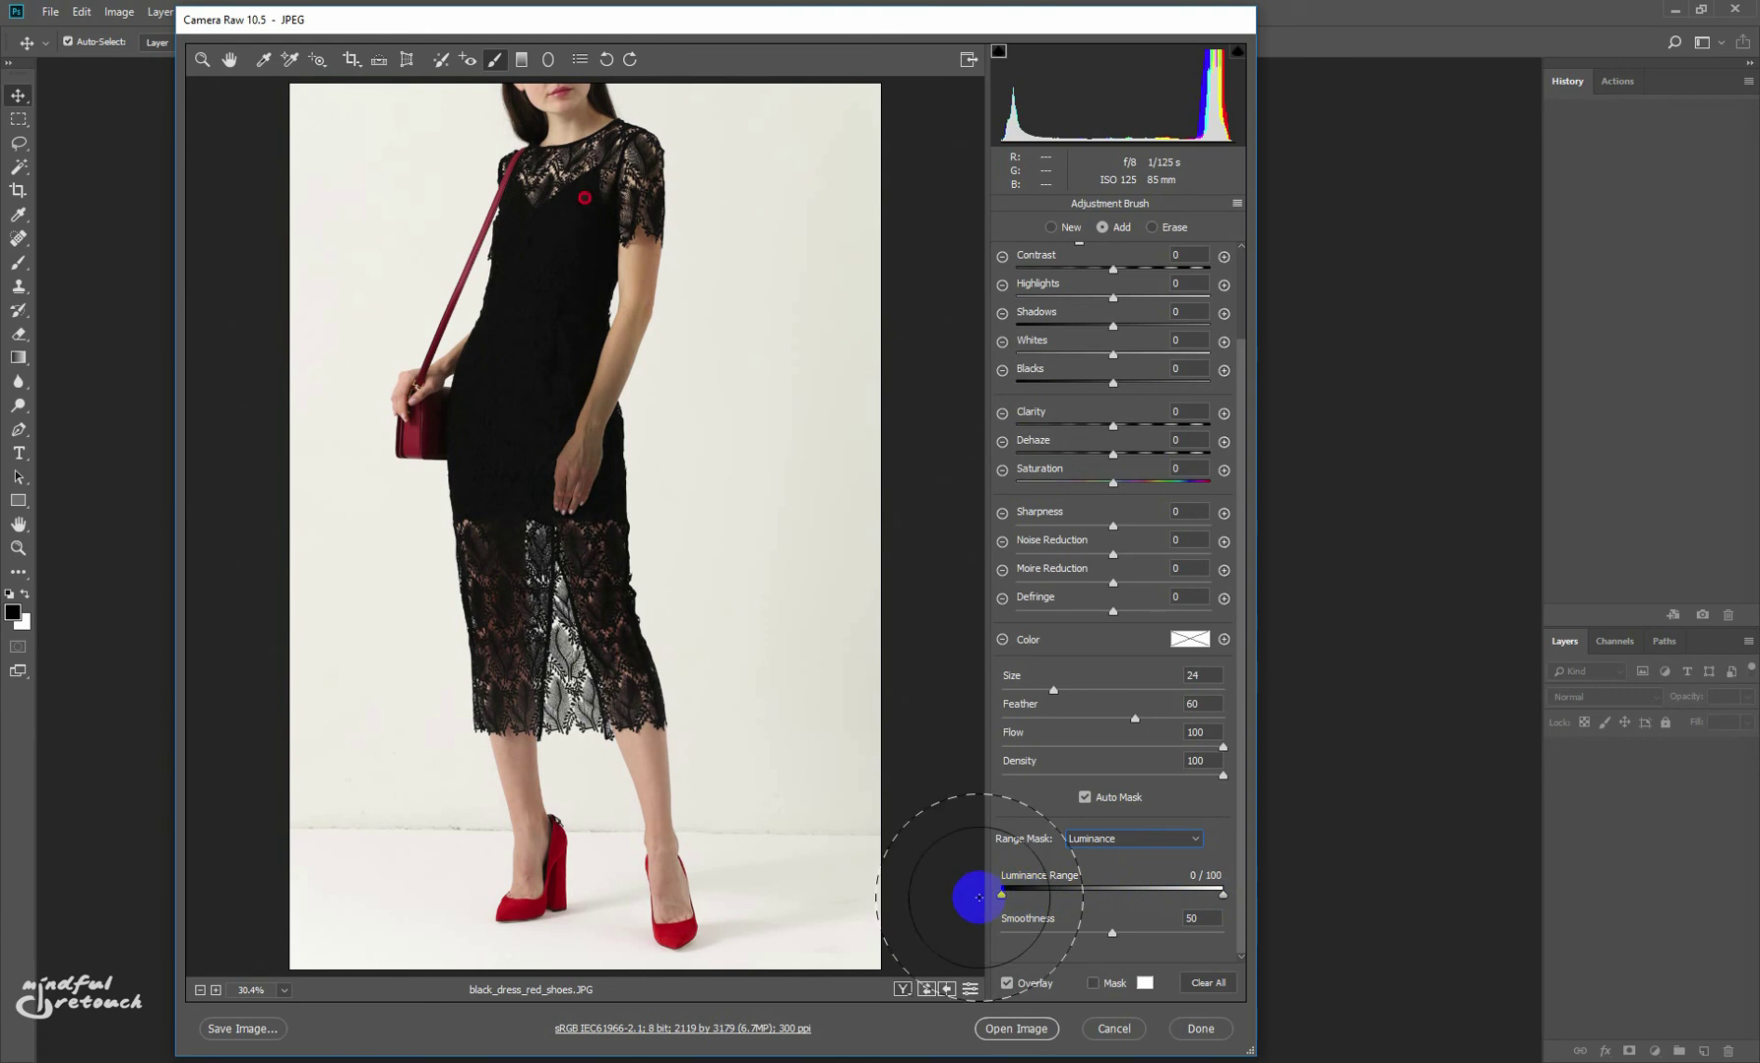
pyautogui.click(1140, 842)
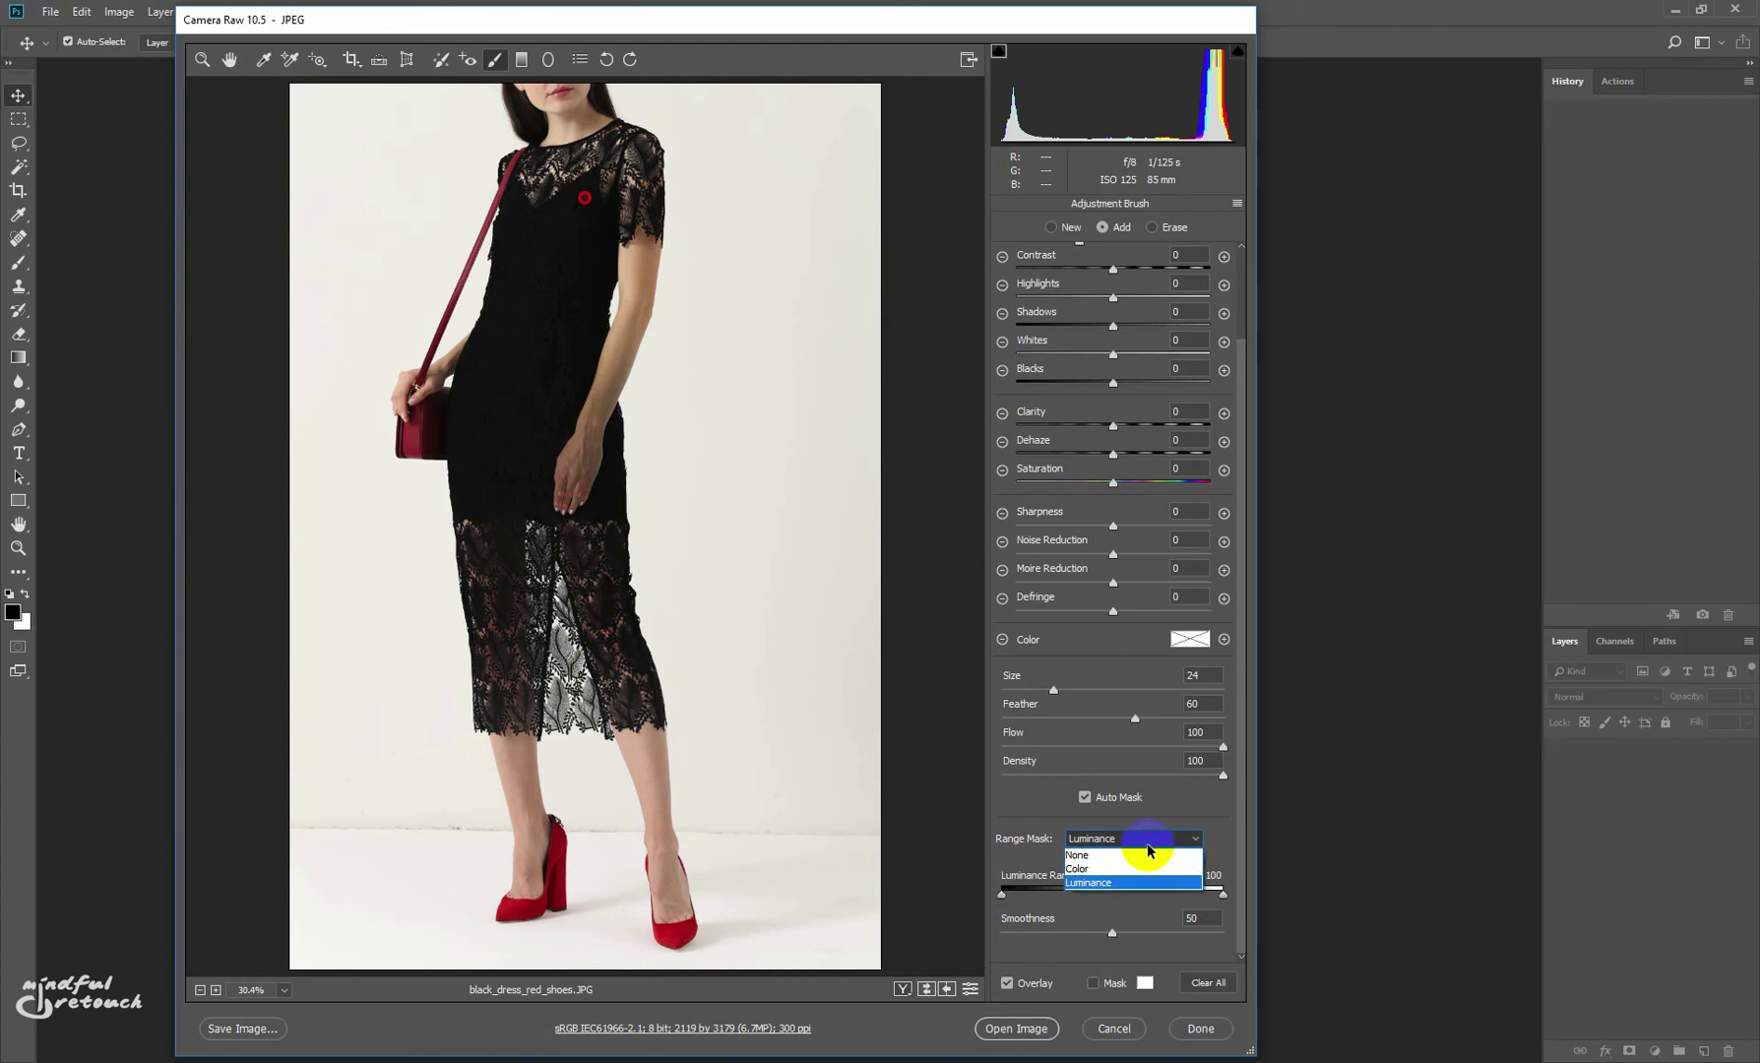
# - Switch to a Color range mask and sample the dress colour at several points down the dress
pyautogui.click(1138, 869)
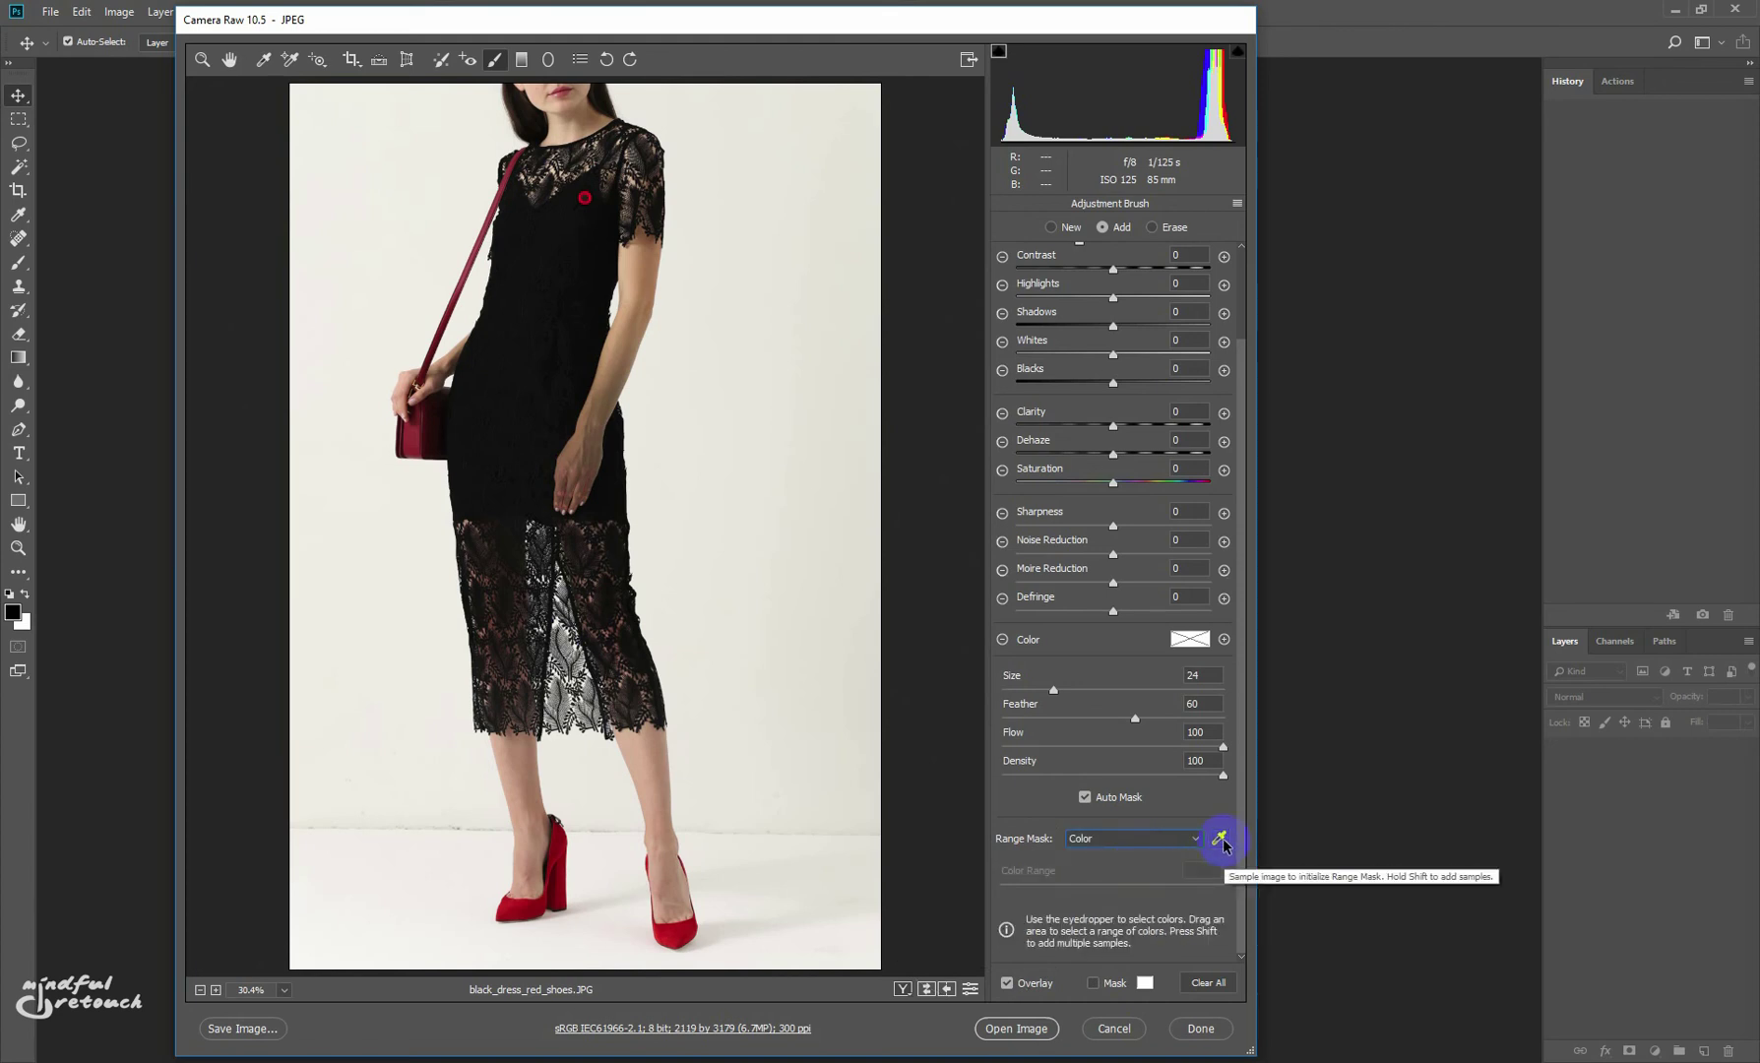
pyautogui.click(1218, 839)
pyautogui.moveTo(573, 196)
pyautogui.mouseDown()
pyautogui.moveTo(531, 493)
pyautogui.moveTo(561, 240)
pyautogui.moveTo(557, 457)
pyautogui.moveTo(595, 435)
pyautogui.moveTo(589, 480)
pyautogui.moveTo(567, 302)
pyautogui.mouseUp()
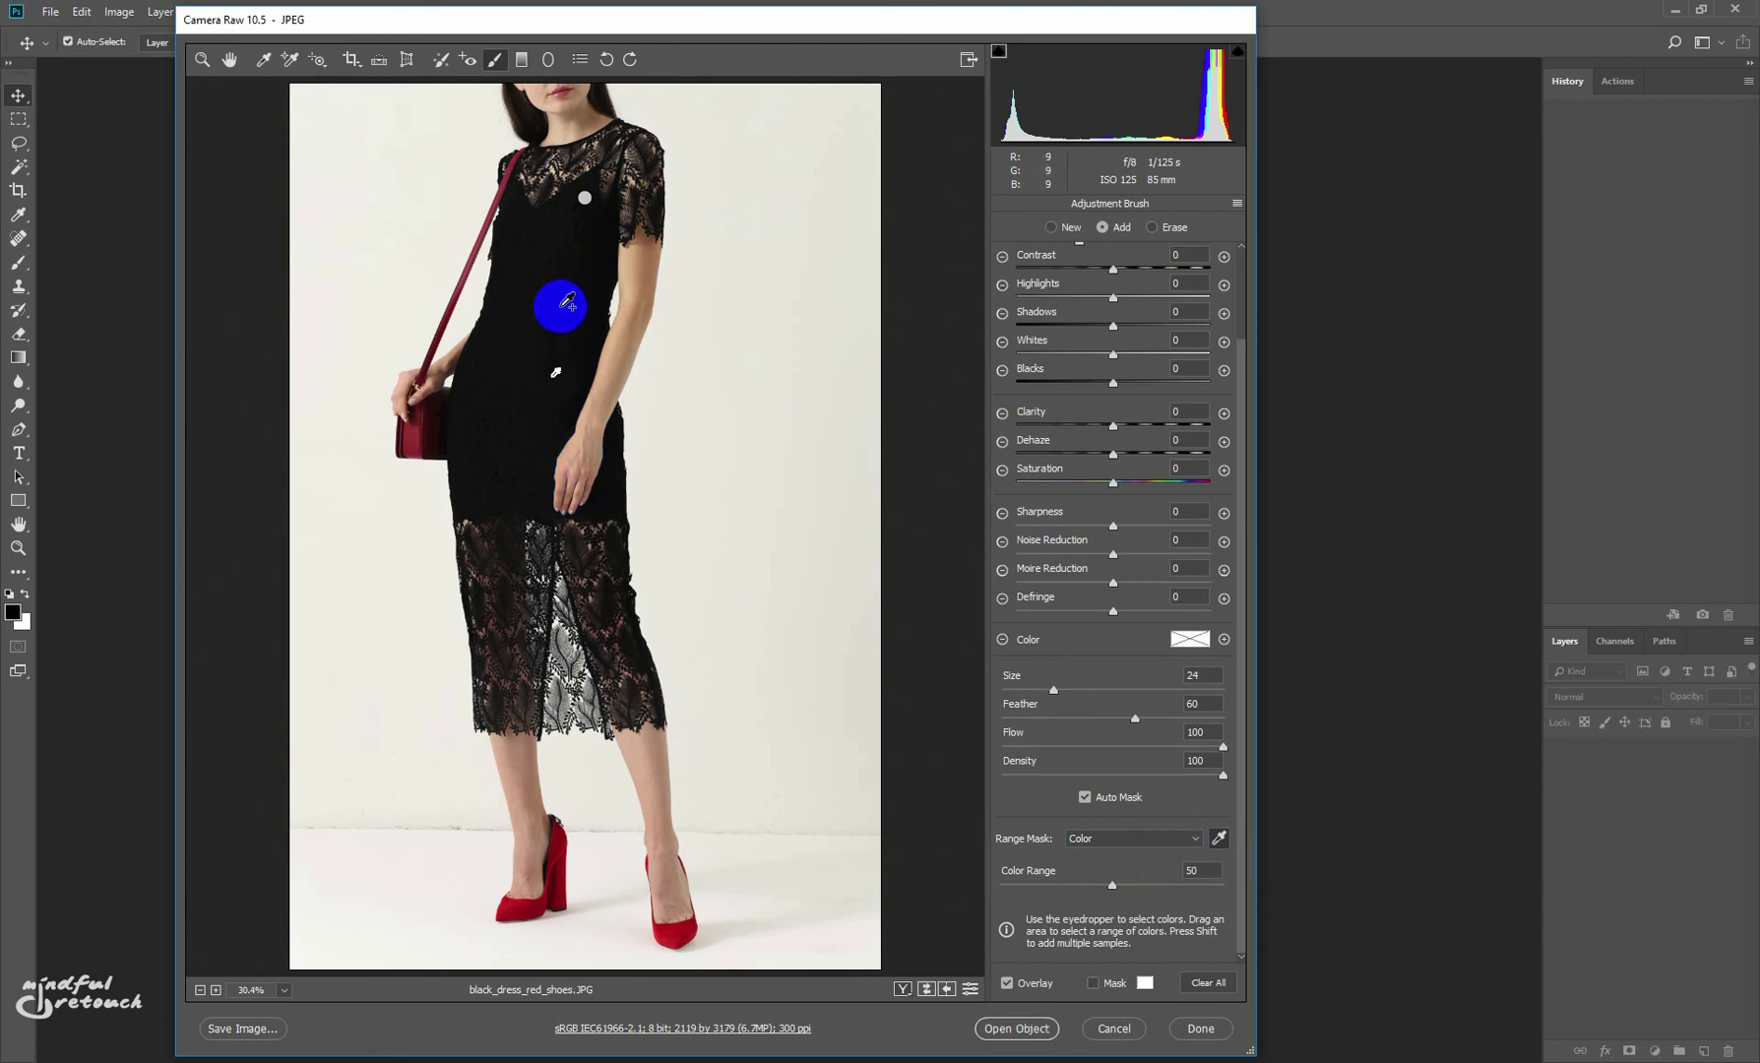
pyautogui.moveTo(530, 388); pyautogui.dragTo(530, 460)
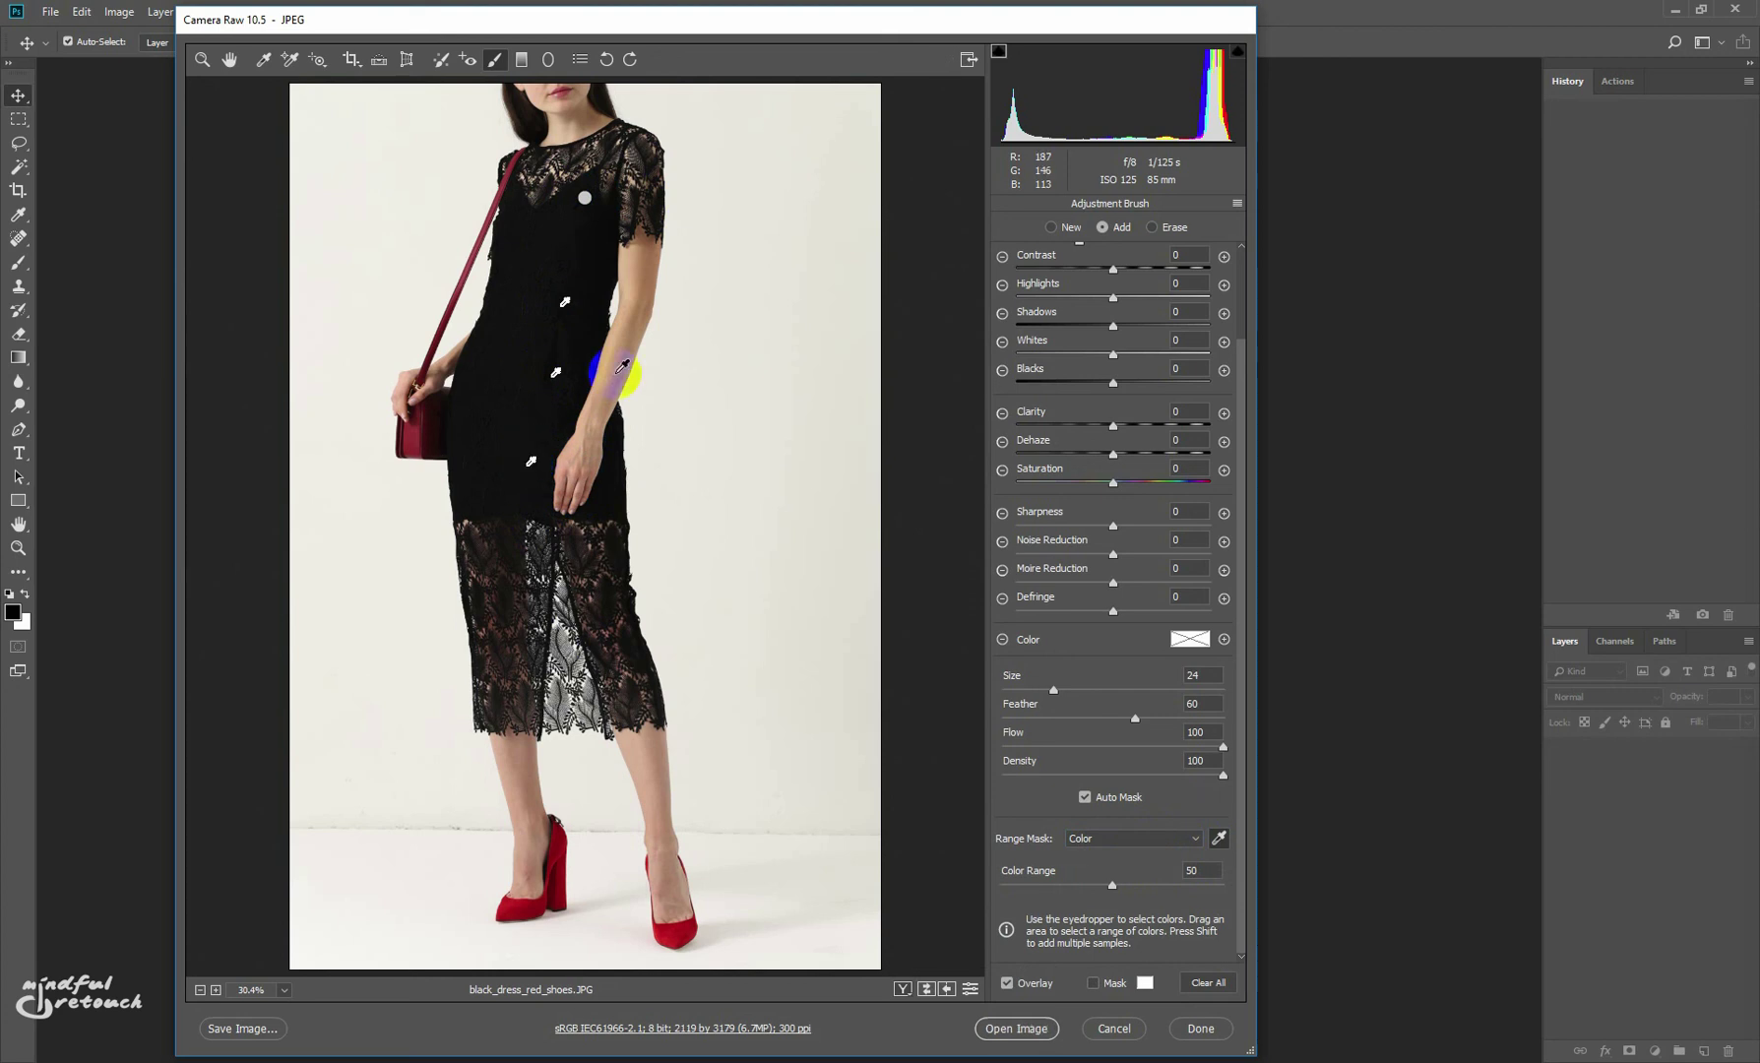